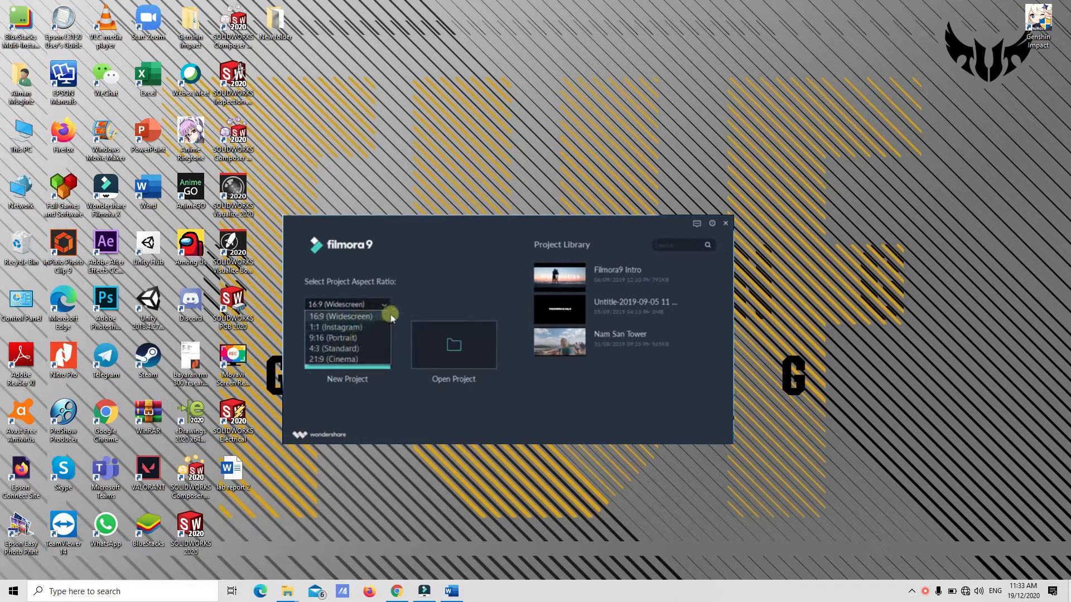
Step: Create a new project with the 16:9 (Widescreen) aspect ratio
{"action": "left_click", "coordinate": [410, 304]}
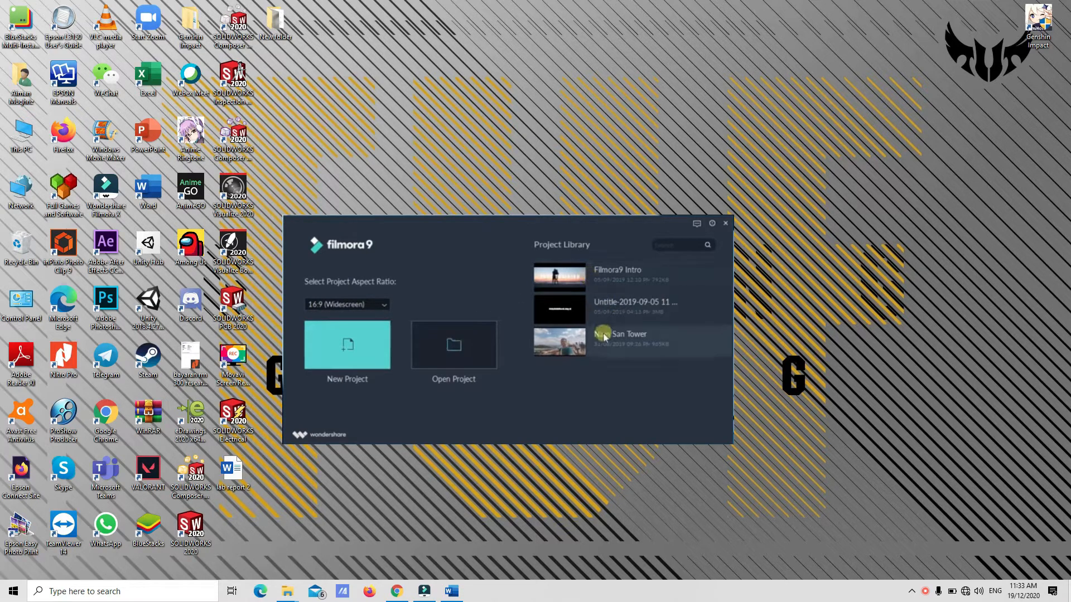
{"action": "left_click", "coordinate": [343, 351]}
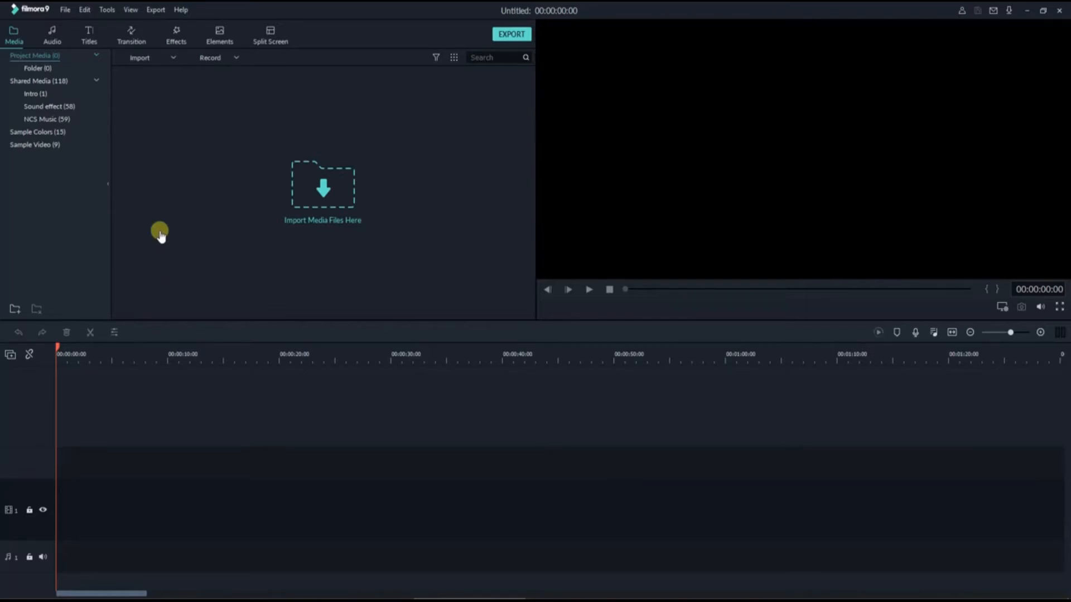
Step: Enable hardware acceleration for video rendering and playback and for video decoding in the performance preferences
{"action": "left_click", "coordinate": [65, 12]}
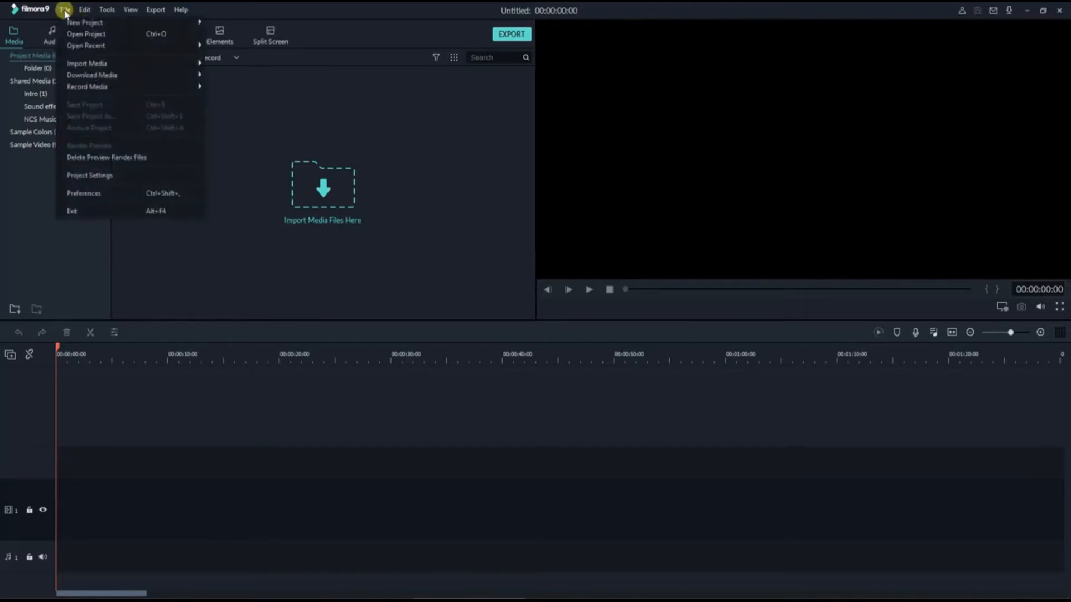
{"action": "left_click", "coordinate": [80, 194]}
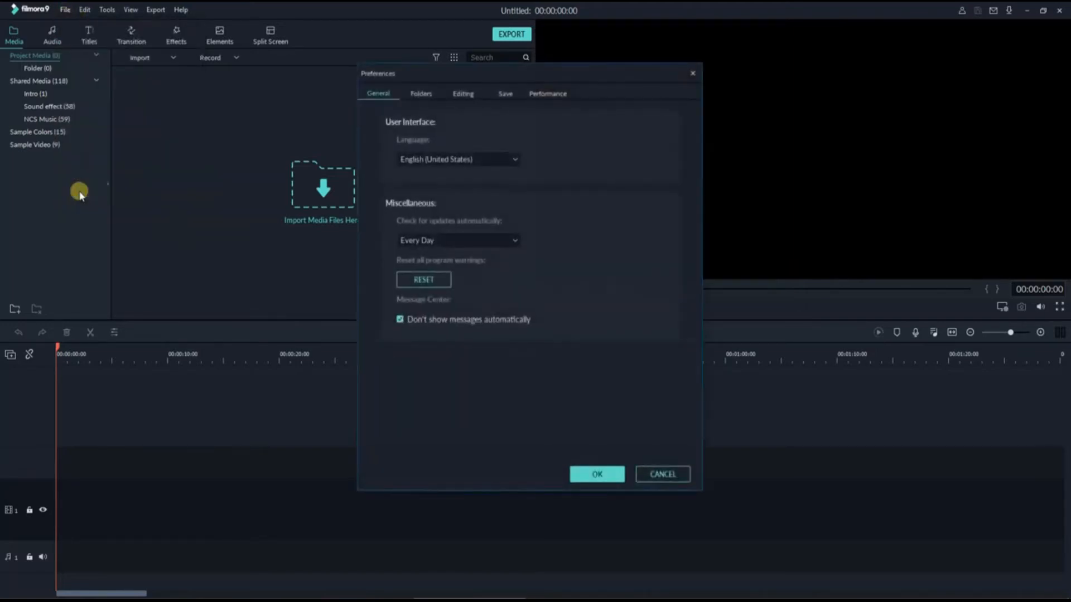
{"action": "left_click", "coordinate": [541, 95]}
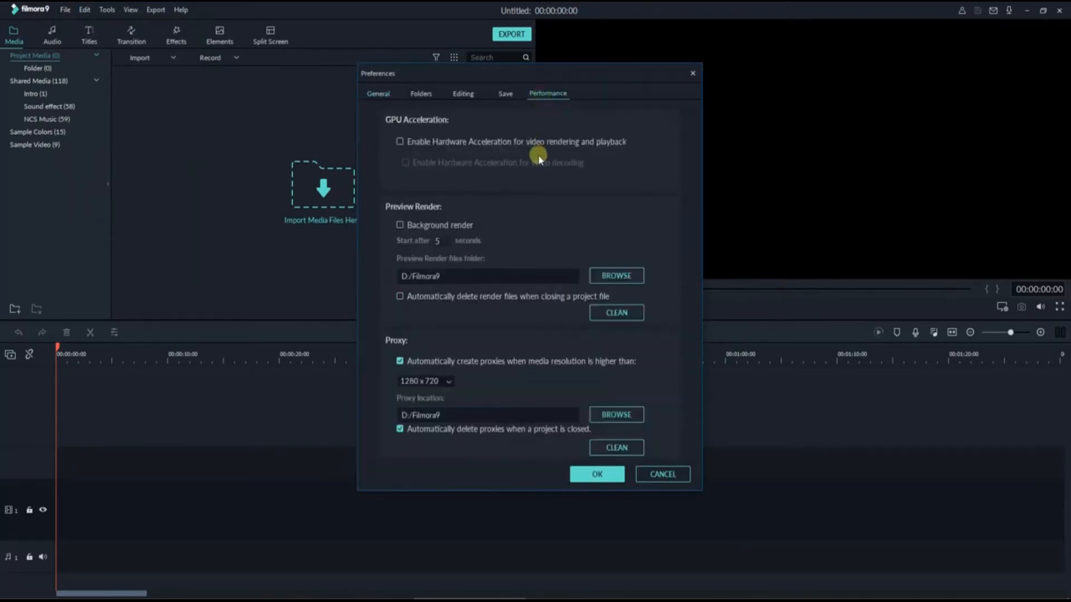
{"action": "left_click", "coordinate": [400, 141]}
{"action": "left_click", "coordinate": [405, 162]}
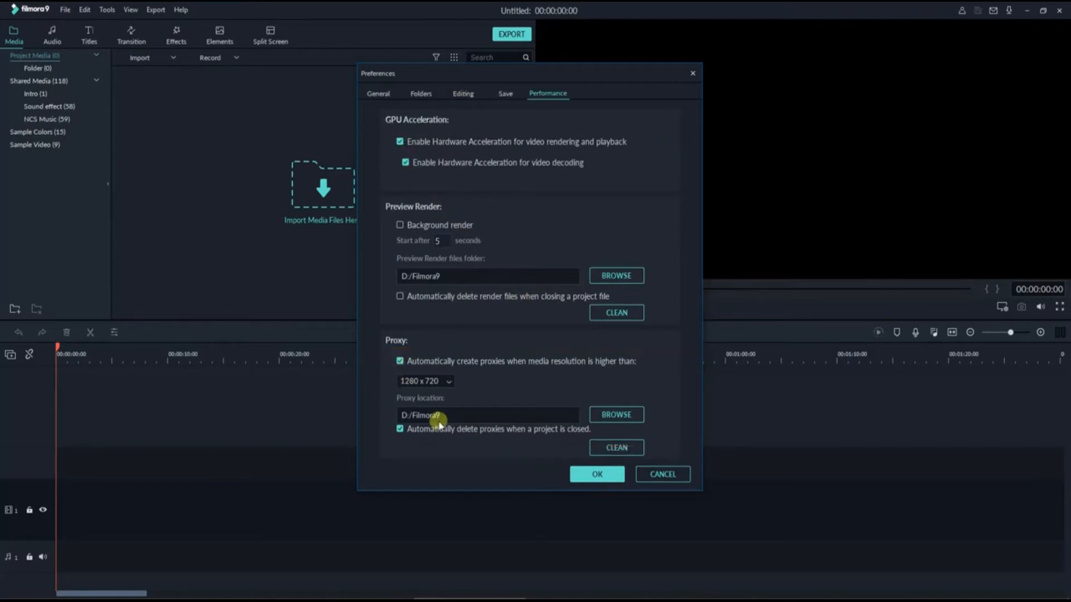
{"action": "left_click", "coordinate": [597, 474]}
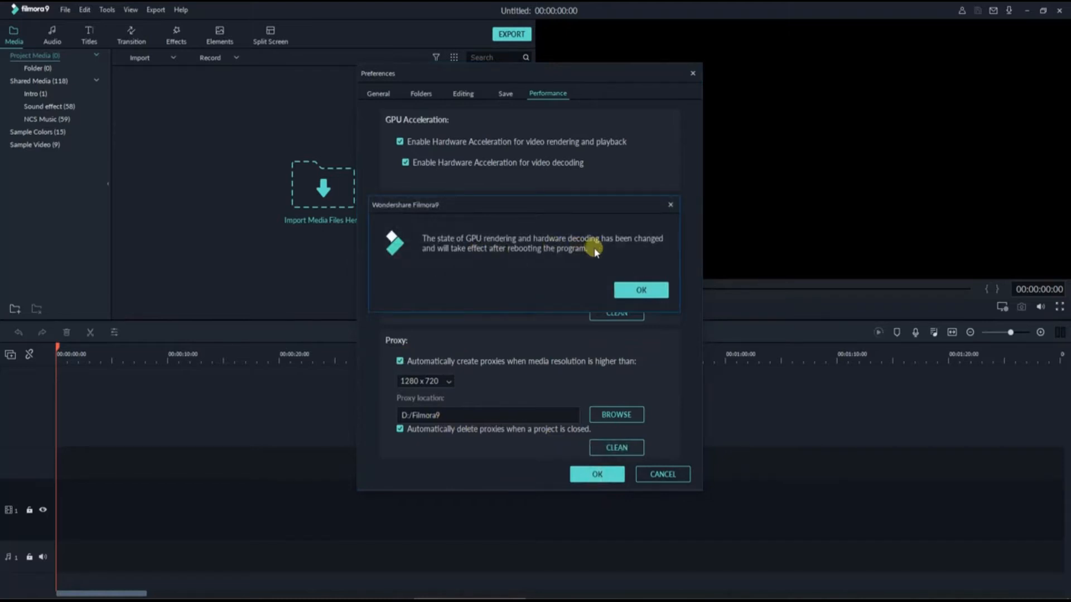
{"action": "left_click", "coordinate": [636, 290]}
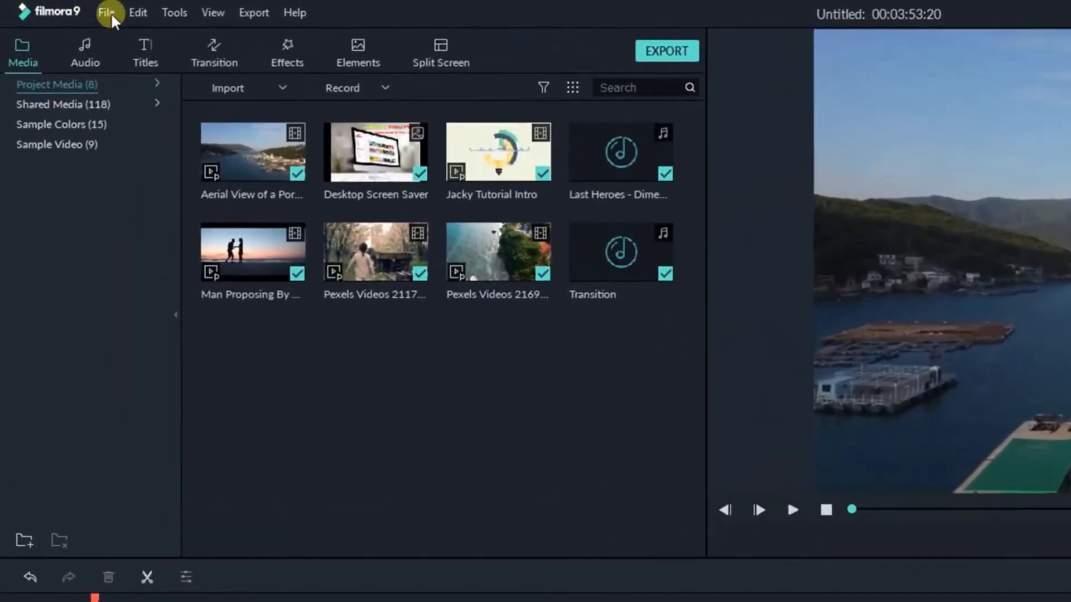
{"action": "left_click", "coordinate": [110, 12]}
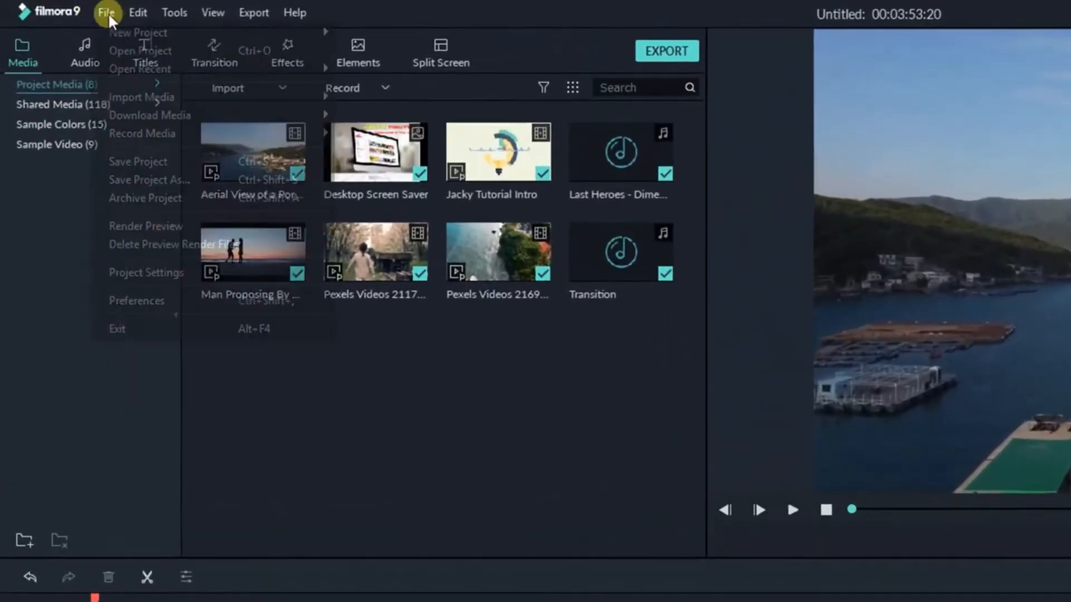
{"action": "mouse_move", "coordinate": [218, 13]}
{"action": "mouse_move", "coordinate": [288, 11]}
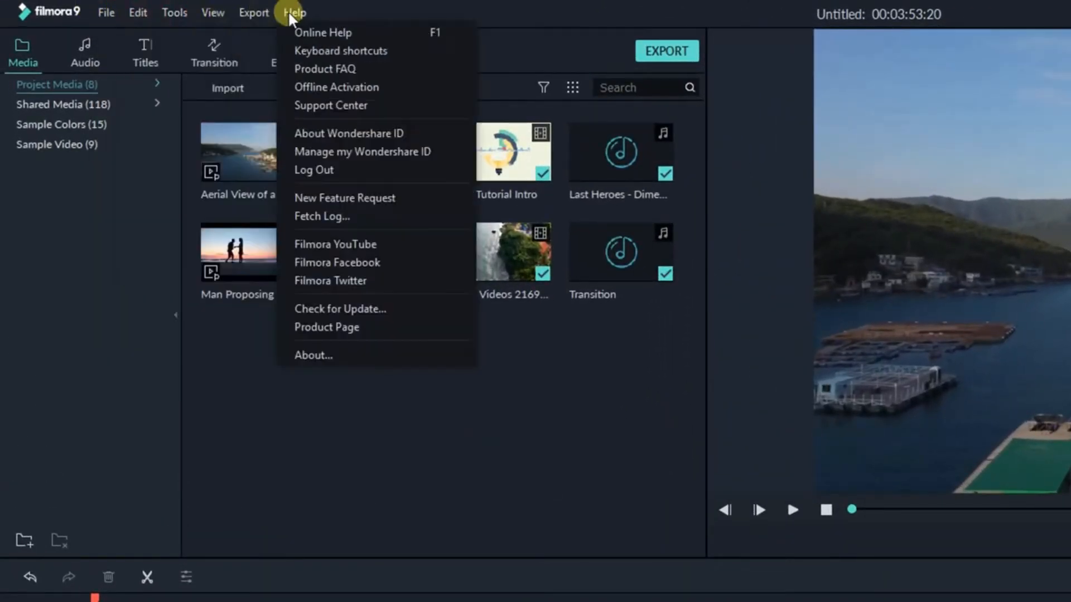
Step: Look through the Media, Audio, Titles, Transition, Effects, Elements and Split Screen libraries
{"action": "left_click", "coordinate": [17, 51]}
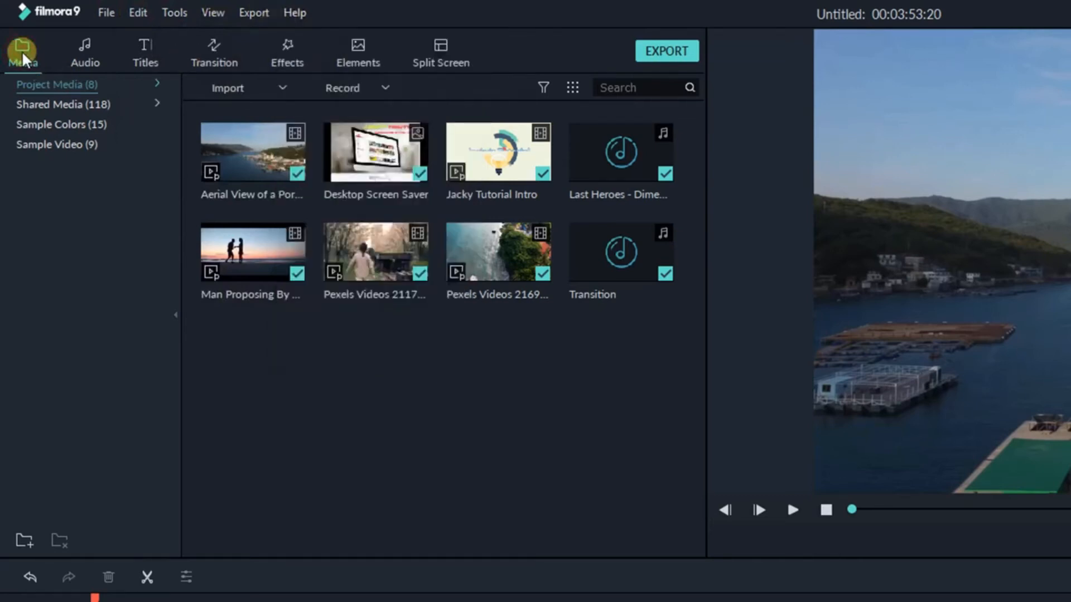
{"action": "left_click", "coordinate": [81, 49]}
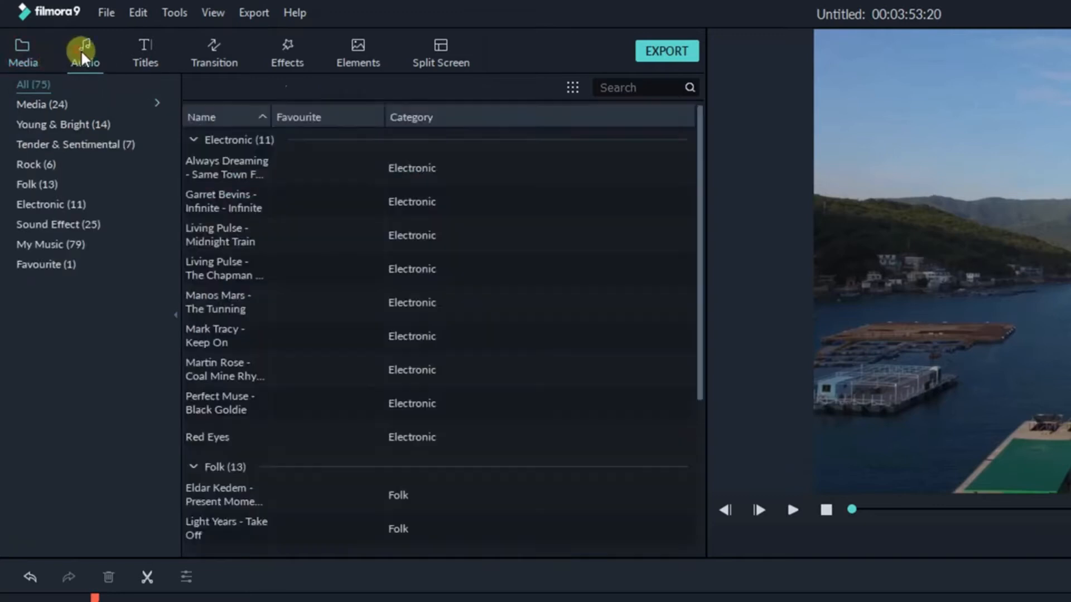
{"action": "left_click", "coordinate": [54, 222]}
{"action": "left_click", "coordinate": [143, 50]}
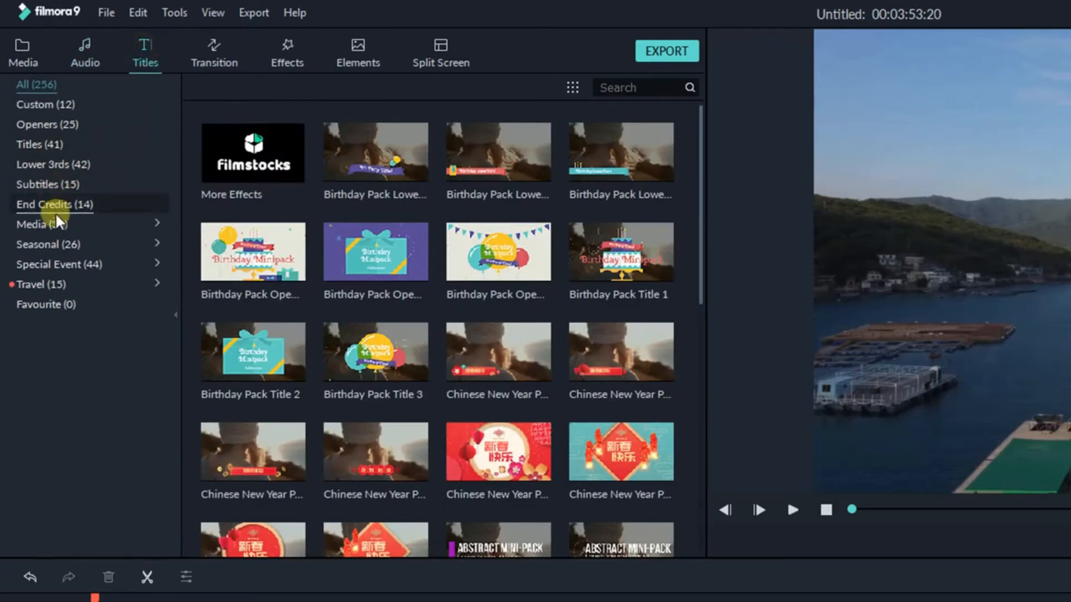
{"action": "left_click", "coordinate": [210, 47]}
{"action": "left_click", "coordinate": [280, 45]}
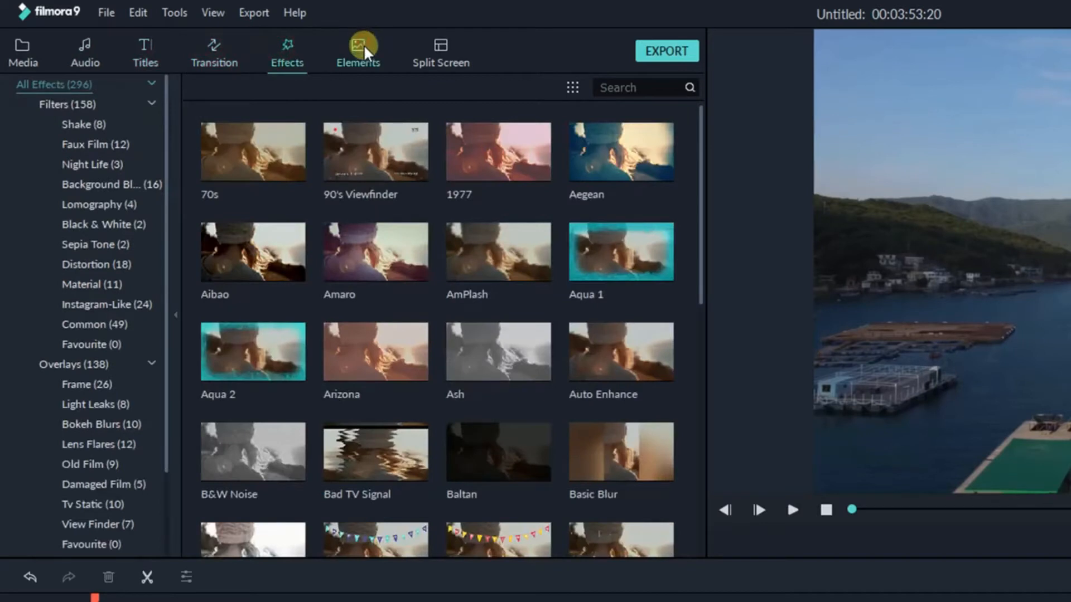
{"action": "left_click", "coordinate": [364, 45]}
{"action": "mouse_move", "coordinate": [363, 270]}
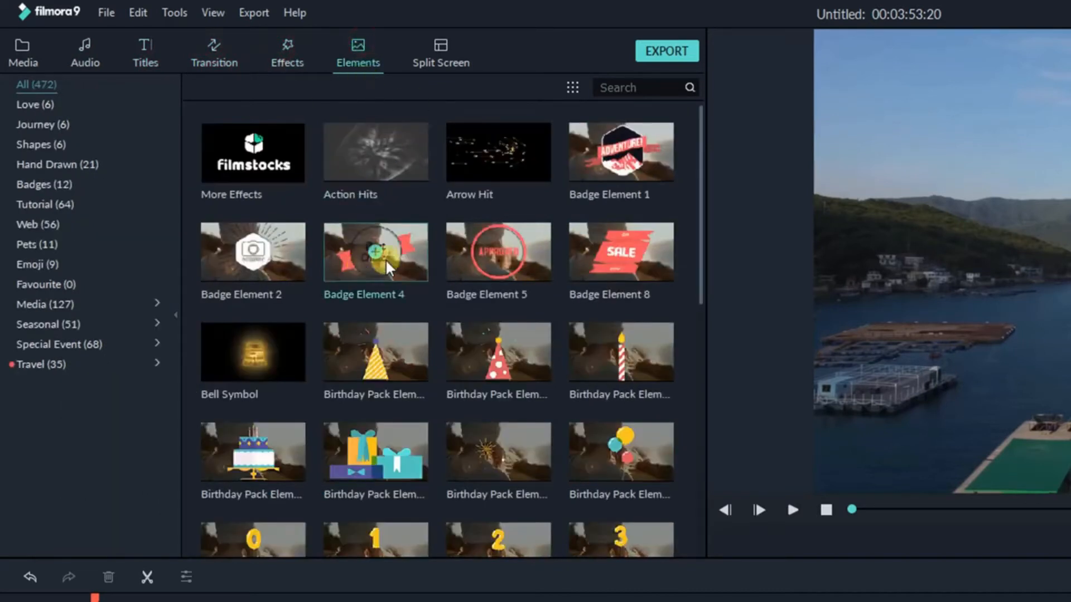
{"action": "left_click", "coordinate": [437, 57]}
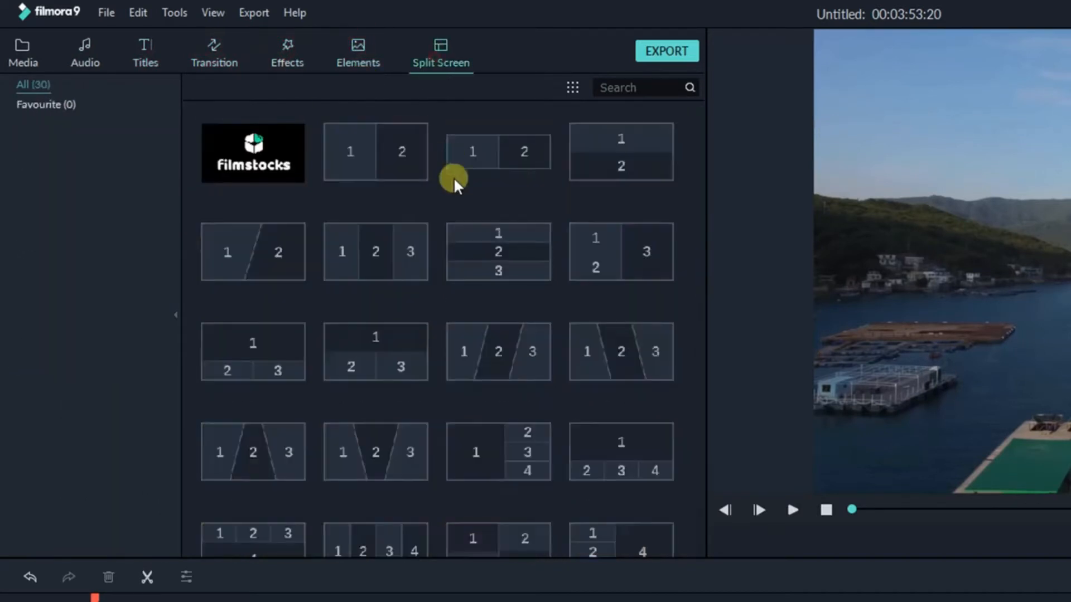
{"action": "left_click", "coordinate": [459, 256]}
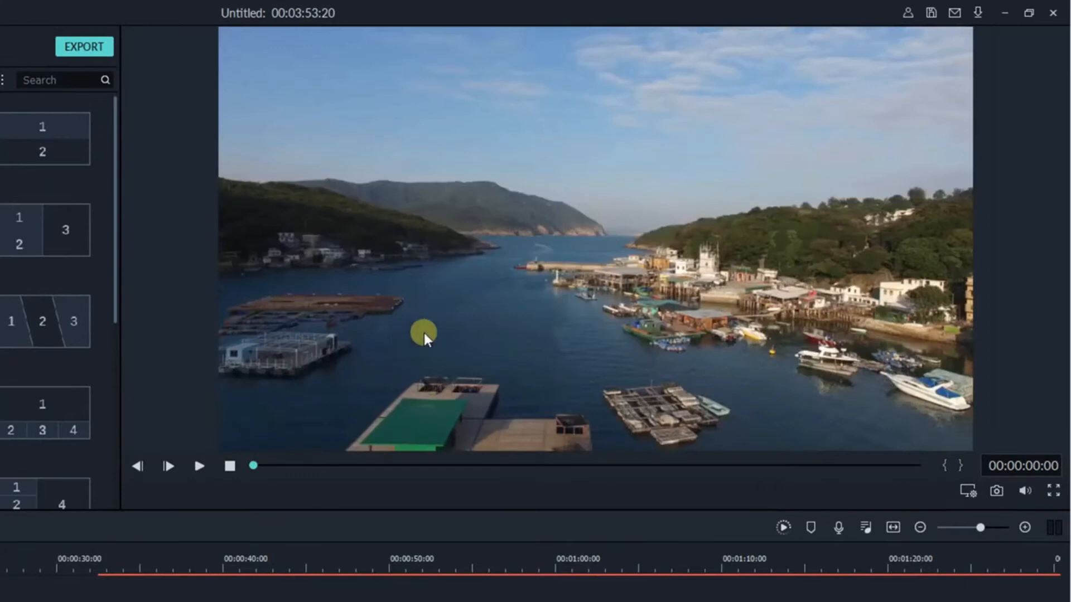
Step: Play and pause the project in the preview, and examine the available playback quality options
{"action": "left_click", "coordinate": [198, 468]}
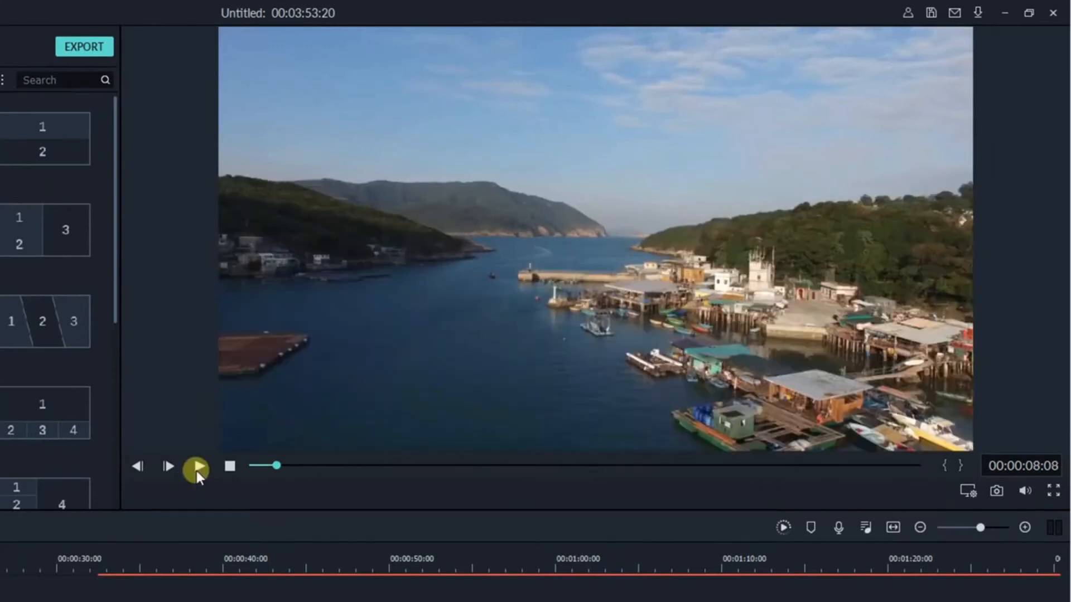
{"action": "left_click", "coordinate": [196, 468]}
{"action": "left_click", "coordinate": [199, 467]}
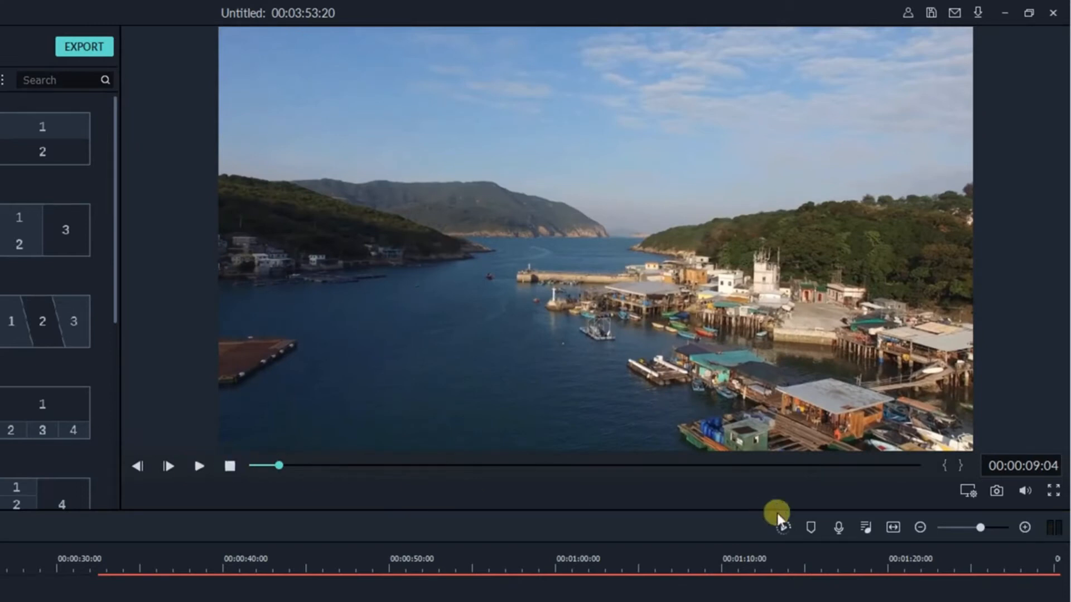
{"action": "left_click", "coordinate": [967, 491]}
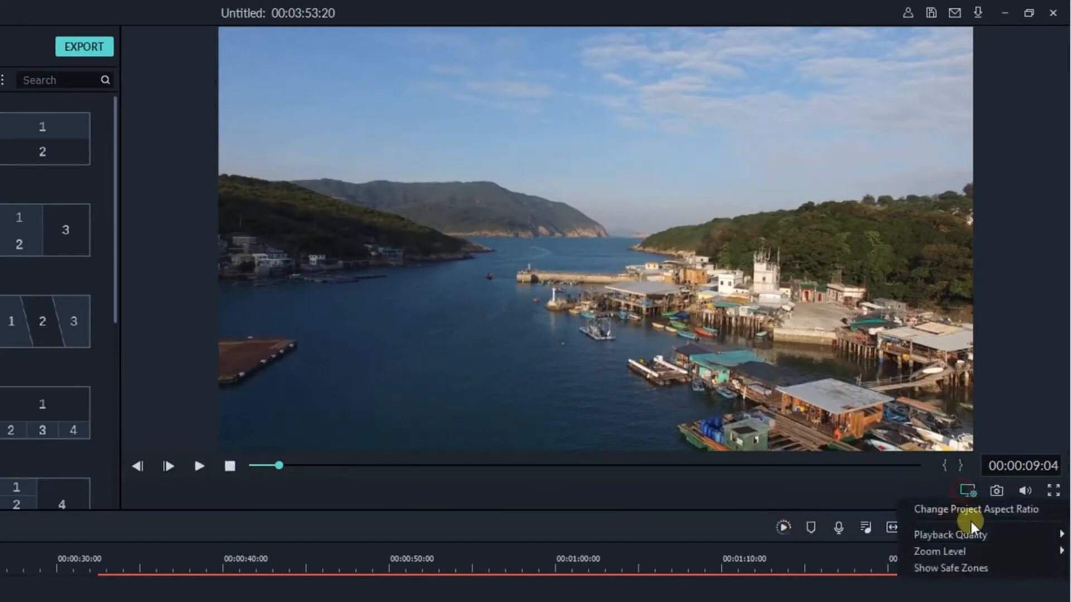
{"action": "mouse_move", "coordinate": [948, 537]}
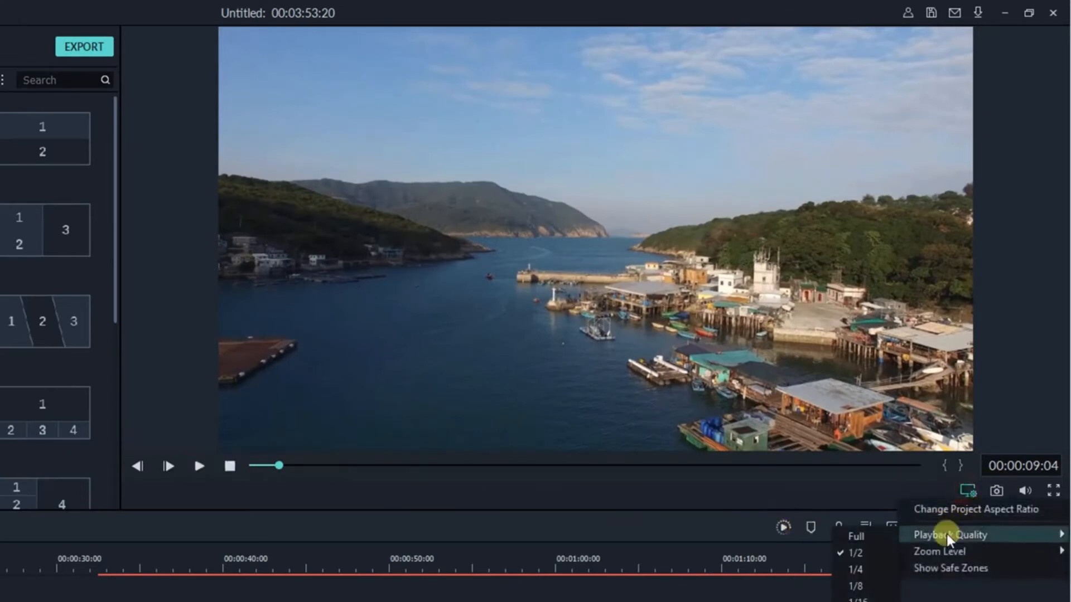
{"action": "left_click", "coordinate": [781, 527]}
{"action": "left_click", "coordinate": [420, 475]}
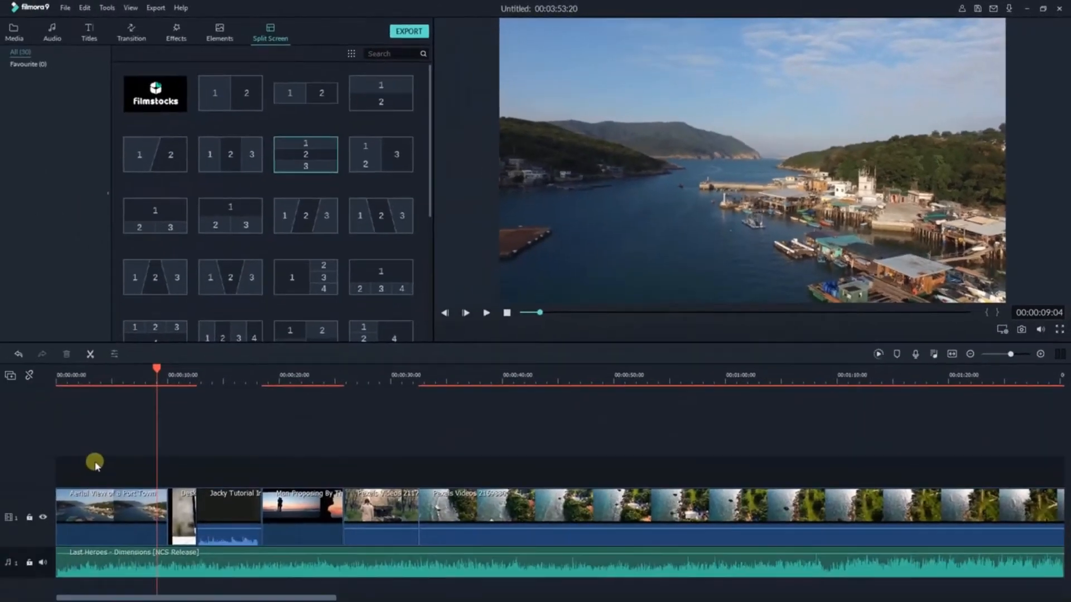
Step: Examine the timeline's track management options for adding video and audio tracks
{"action": "left_click", "coordinate": [134, 509]}
{"action": "right_click", "coordinate": [26, 437]}
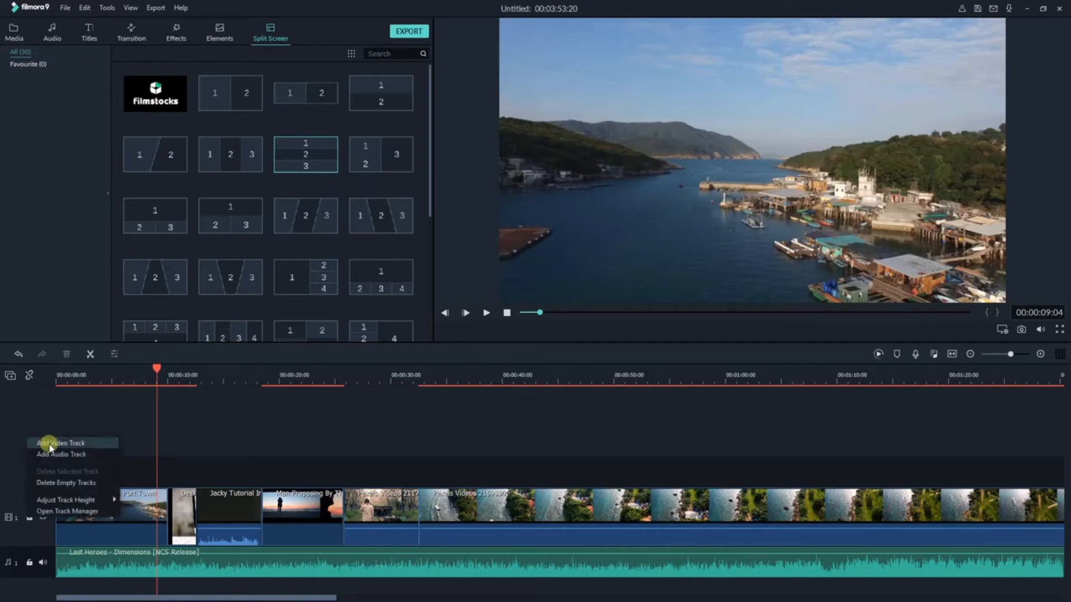
{"action": "left_click", "coordinate": [10, 376]}
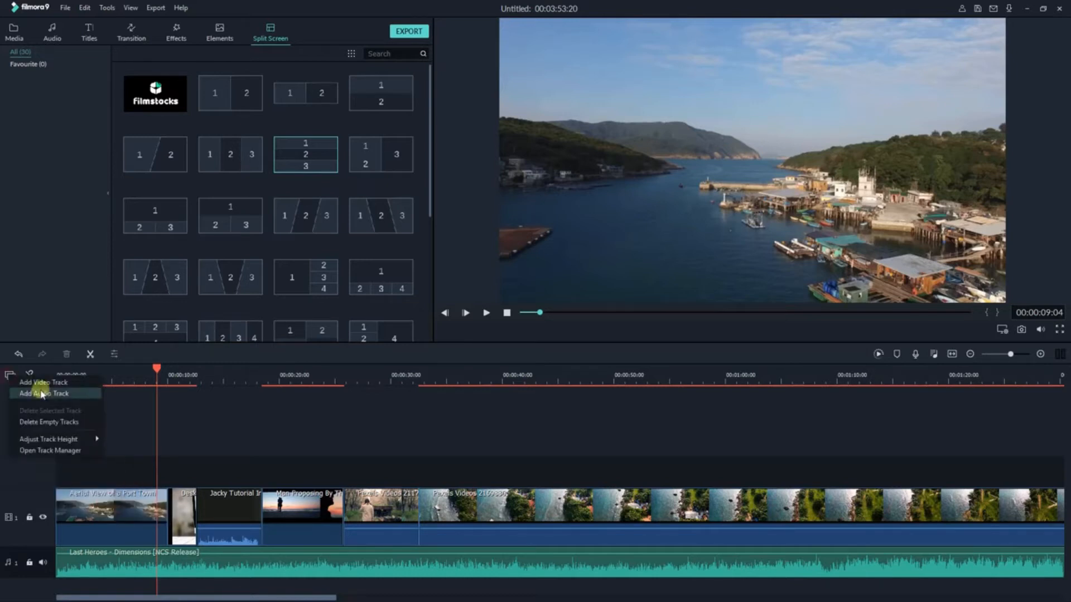
{"action": "left_click", "coordinate": [266, 413]}
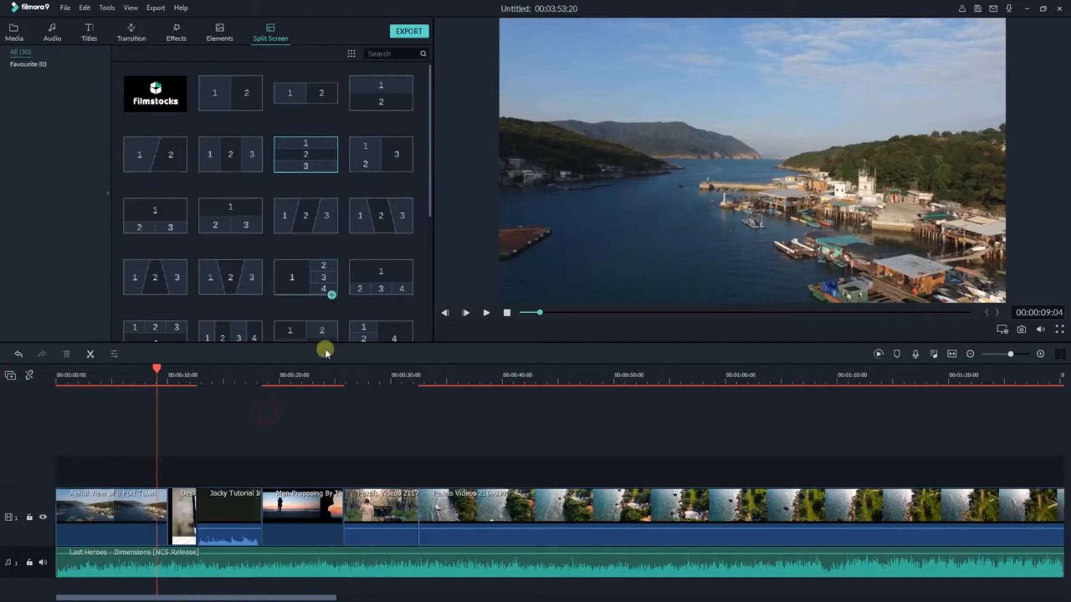
Step: Resize the workspace to give the timeline more height and the library area less width
{"action": "left_click_drag", "start_coordinate": [306, 343], "coordinate": [306, 240]}
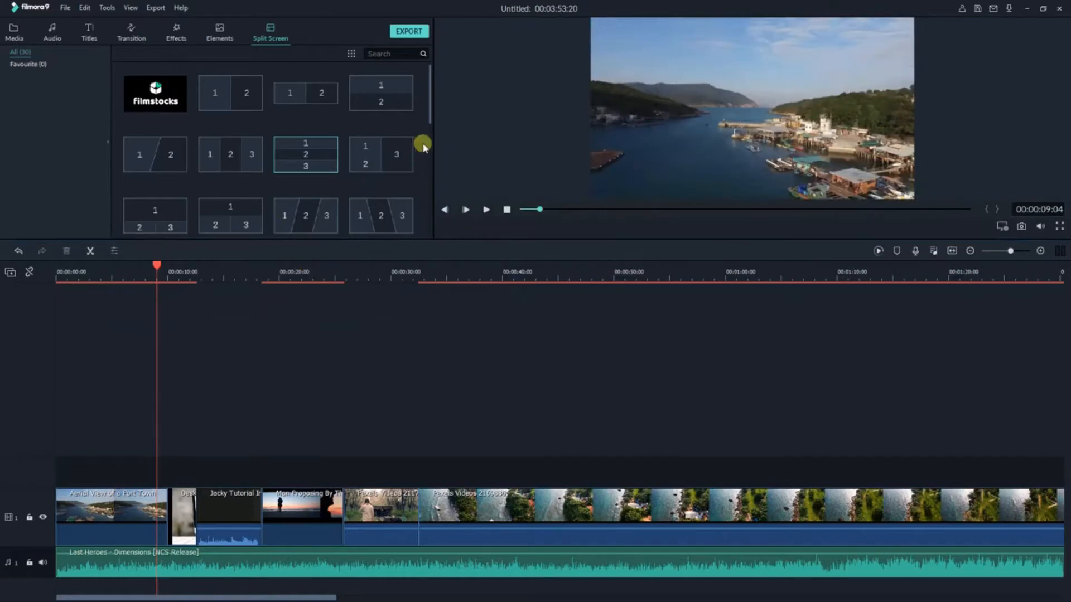
{"action": "left_click_drag", "start_coordinate": [433, 152], "coordinate": [366, 170]}
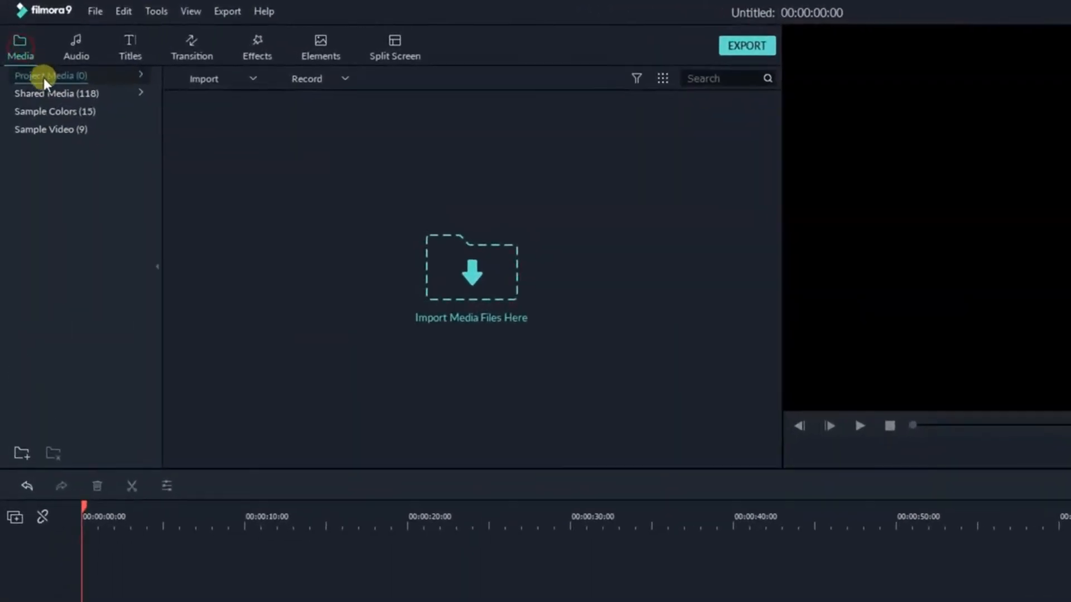
Step: Browse the Project Media, Shared Media, Sample Video and Sample Colors folders and check the folder options of the two sample folders
{"action": "left_click", "coordinate": [139, 74]}
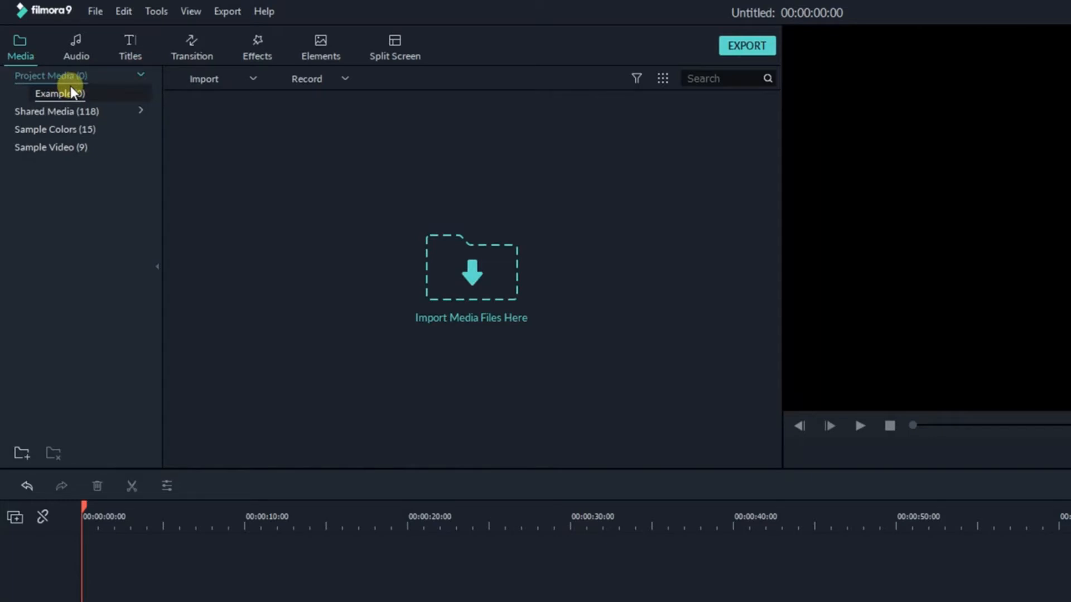
{"action": "left_click", "coordinate": [42, 110]}
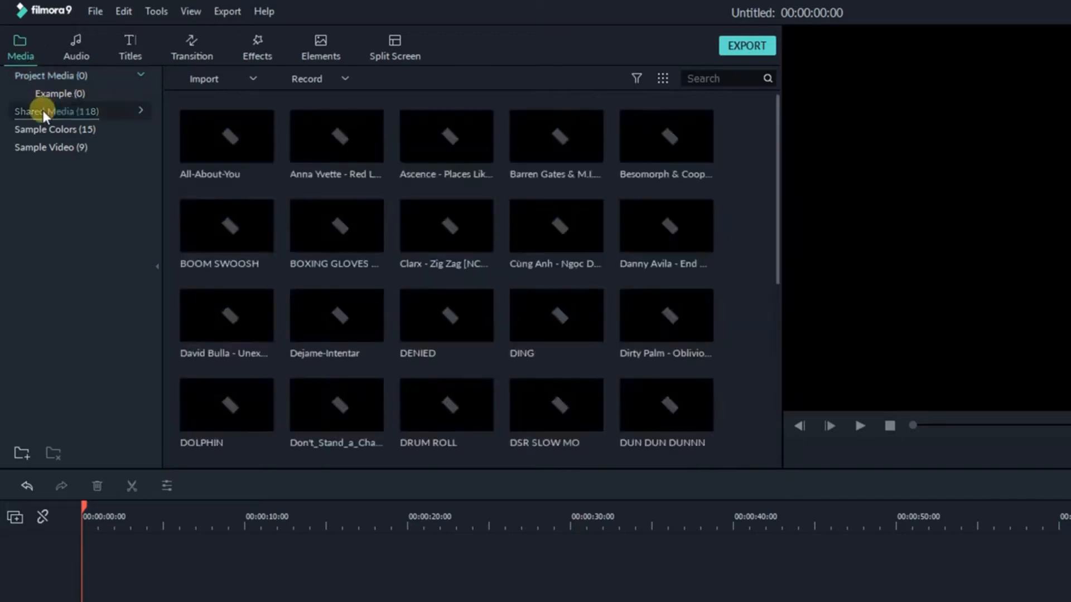
{"action": "left_click", "coordinate": [140, 109]}
{"action": "left_click", "coordinate": [68, 127]}
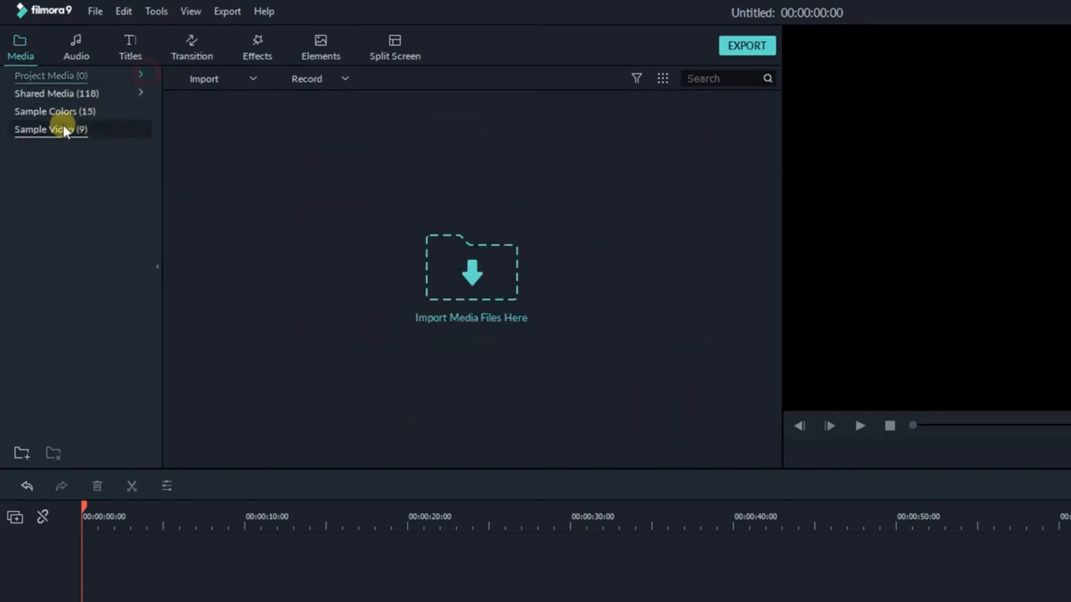
{"action": "left_click", "coordinate": [62, 127]}
{"action": "right_click", "coordinate": [59, 127]}
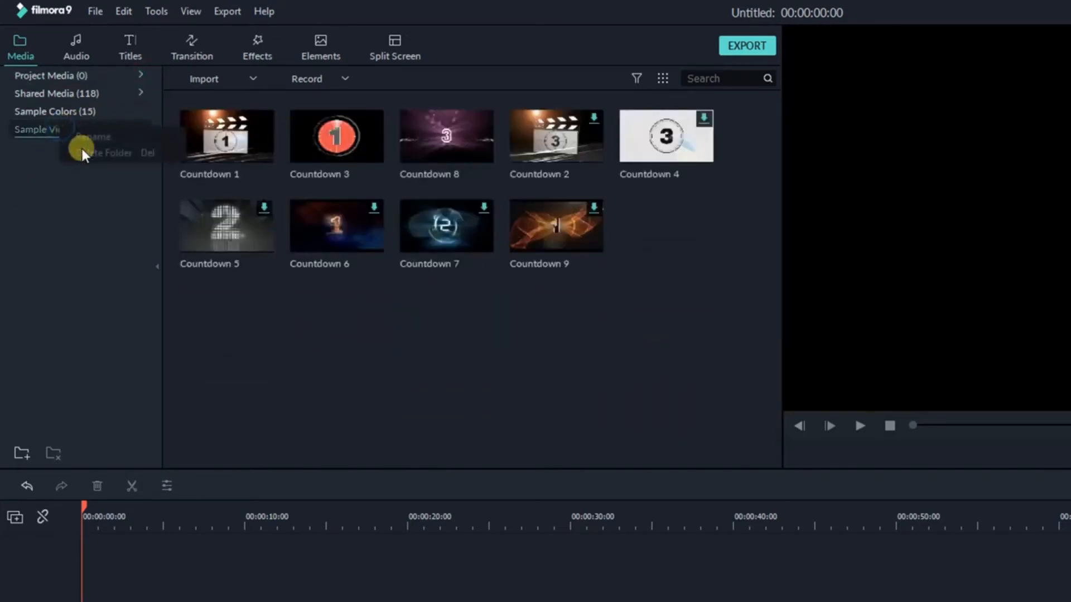
{"action": "left_click", "coordinate": [59, 111]}
{"action": "right_click", "coordinate": [59, 111]}
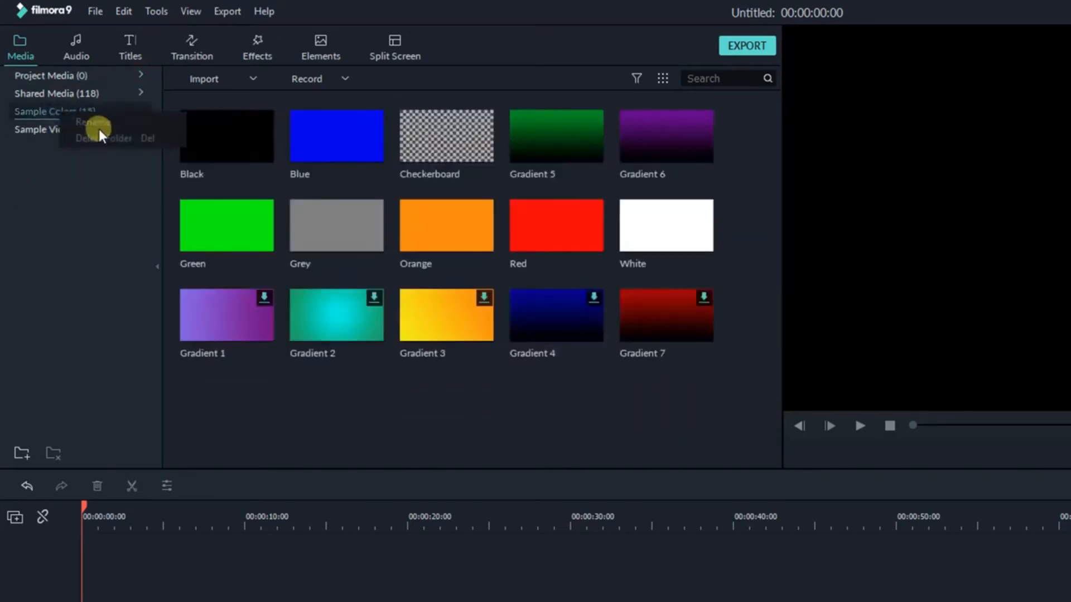
{"action": "left_click", "coordinate": [96, 254]}
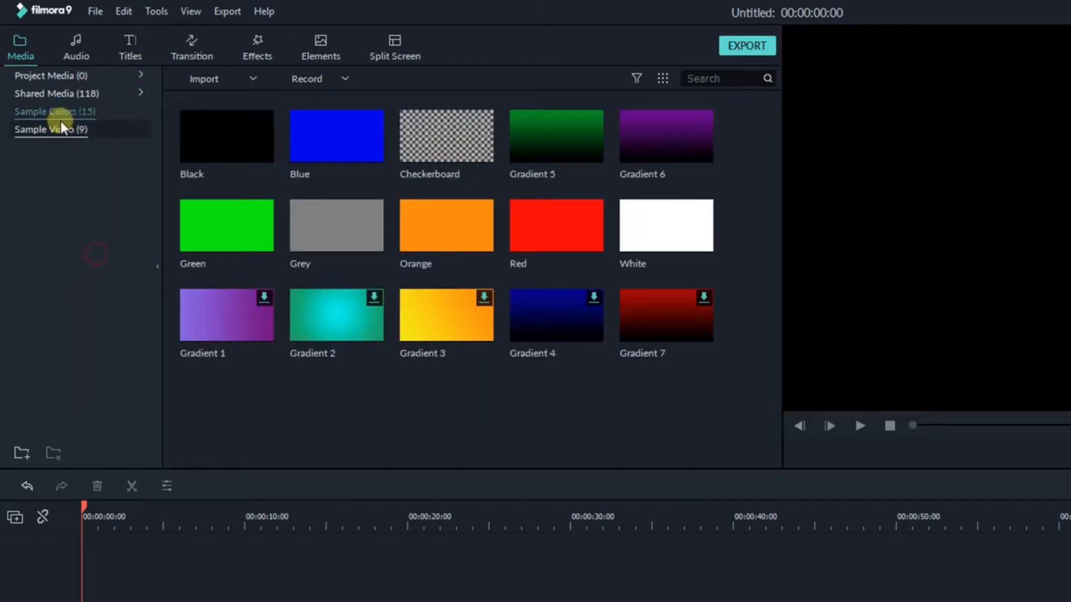
Step: Try importing all files of the Filmora9 Example folder into Project Media through the file dialog
{"action": "left_click", "coordinate": [71, 81]}
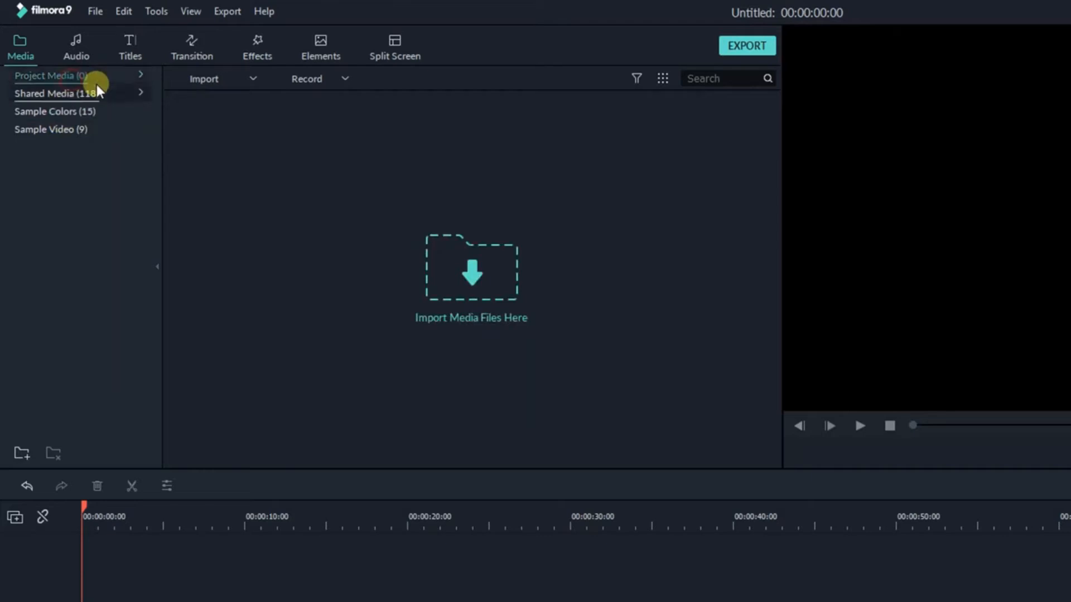
{"action": "left_click", "coordinate": [426, 269]}
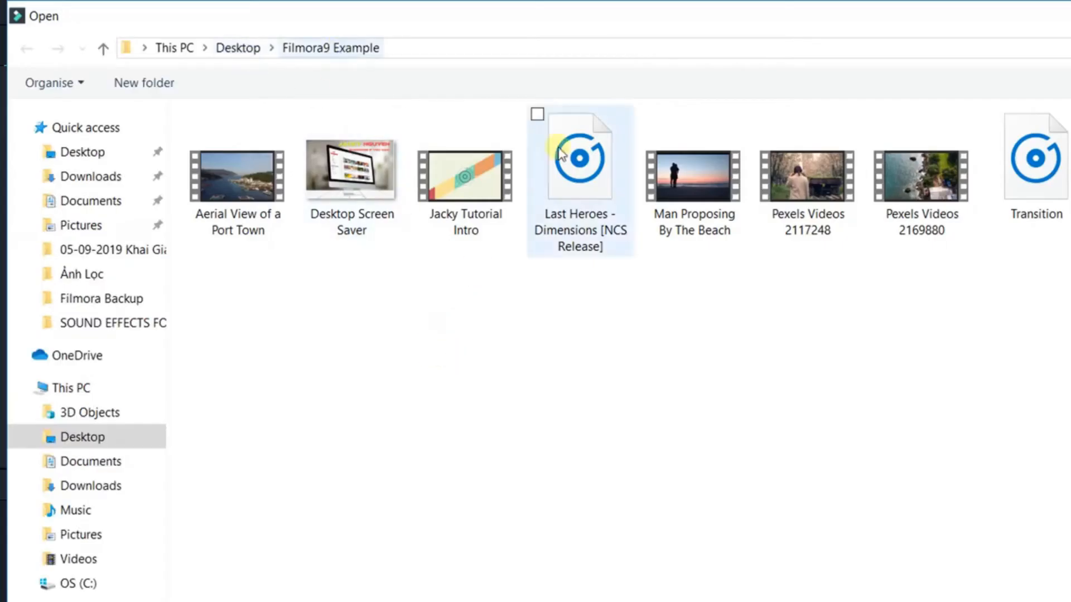
{"action": "key", "text": "ctrl+a"}
{"action": "key", "text": "Return"}
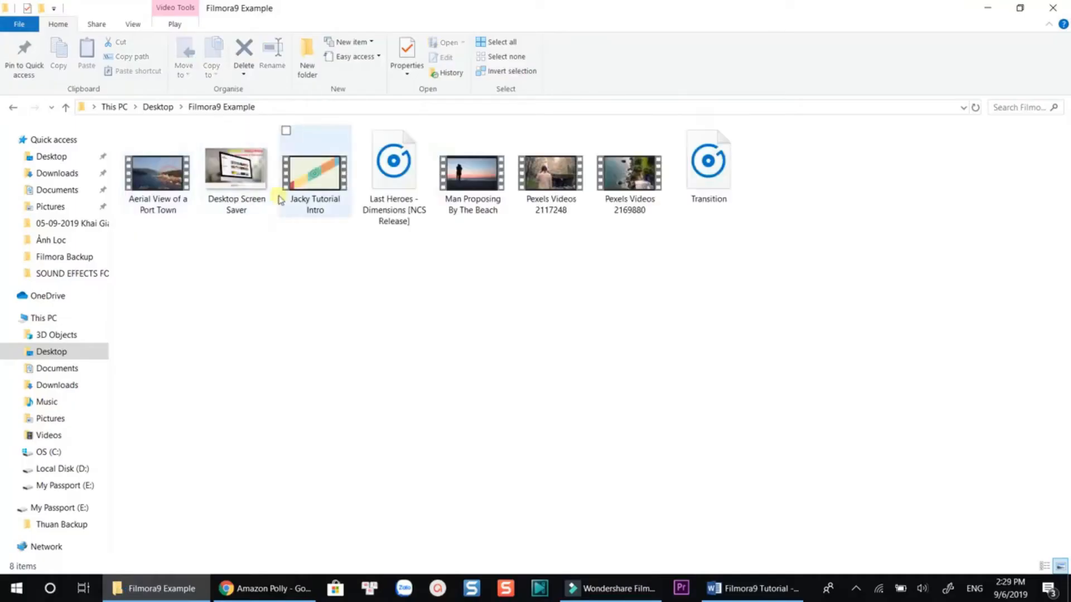
Step: Switch to the Filmora9 Example folder in File Explorer and bring all of its files into the project's media library
{"action": "left_click_drag", "start_coordinate": [741, 246], "coordinate": [126, 131]}
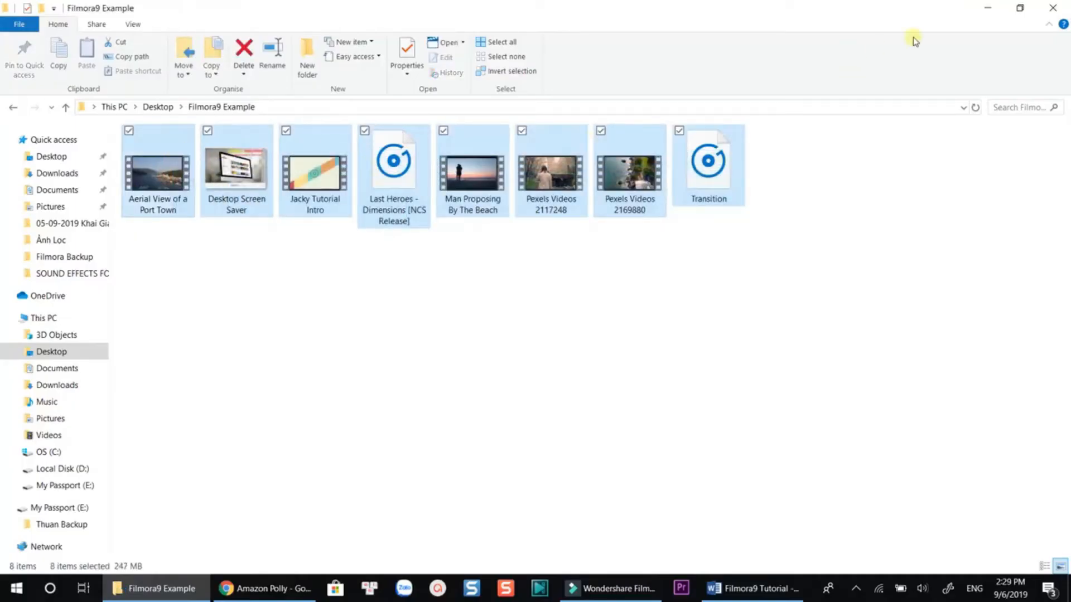
{"action": "left_click", "coordinate": [1019, 8]}
{"action": "left_click_drag", "start_coordinate": [742, 213], "coordinate": [327, 218]}
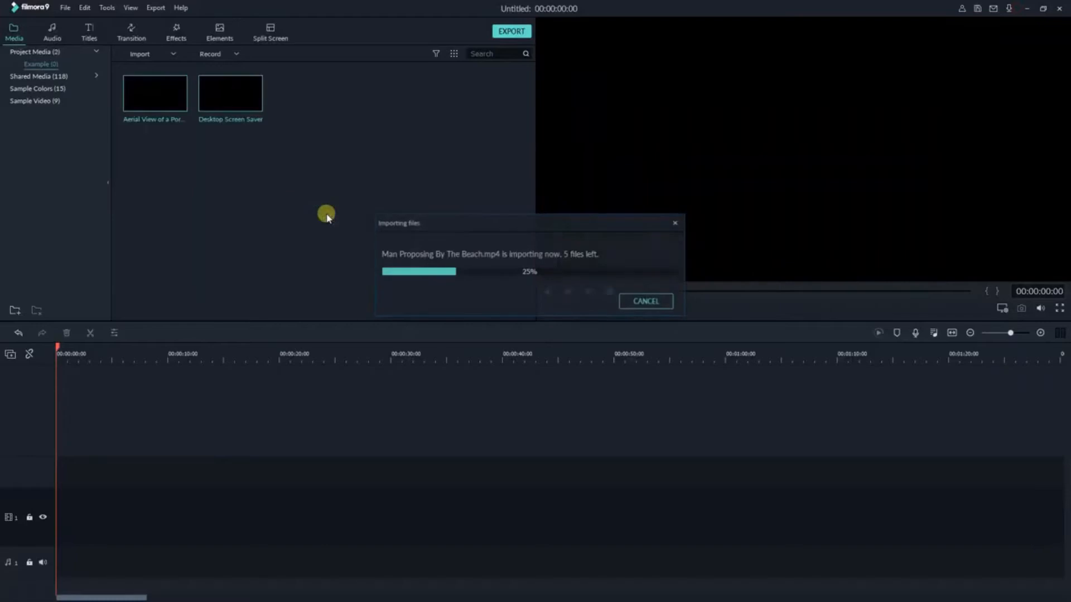
Step: Display the imported media as a detailed list and check the available sorting options
{"action": "left_click", "coordinate": [454, 55]}
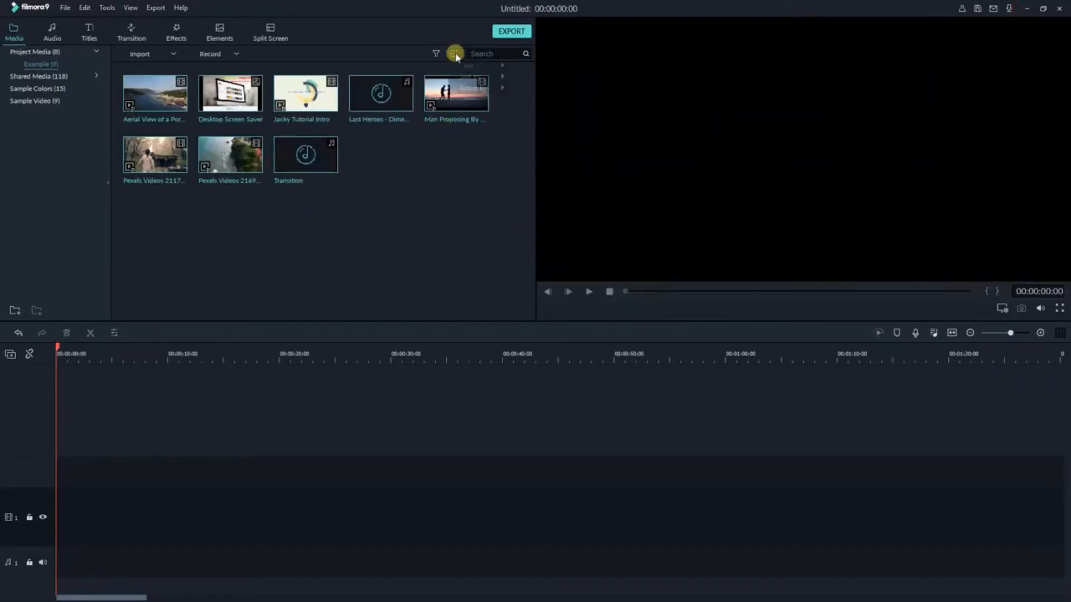
{"action": "mouse_move", "coordinate": [485, 70]}
{"action": "left_click", "coordinate": [553, 101]}
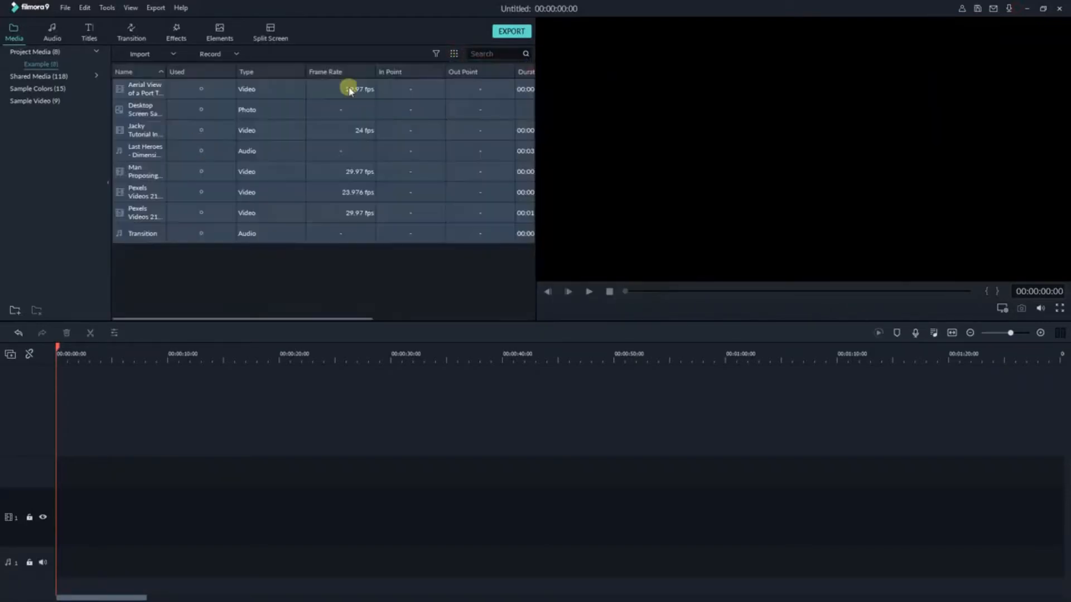
{"action": "left_click", "coordinate": [455, 54]}
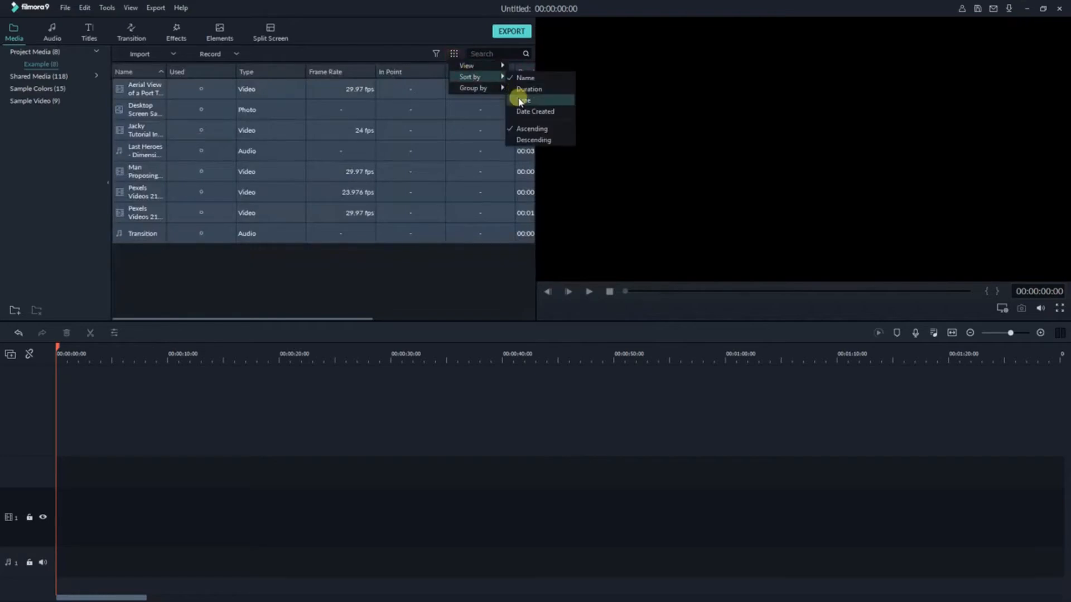
{"action": "left_click", "coordinate": [336, 291]}
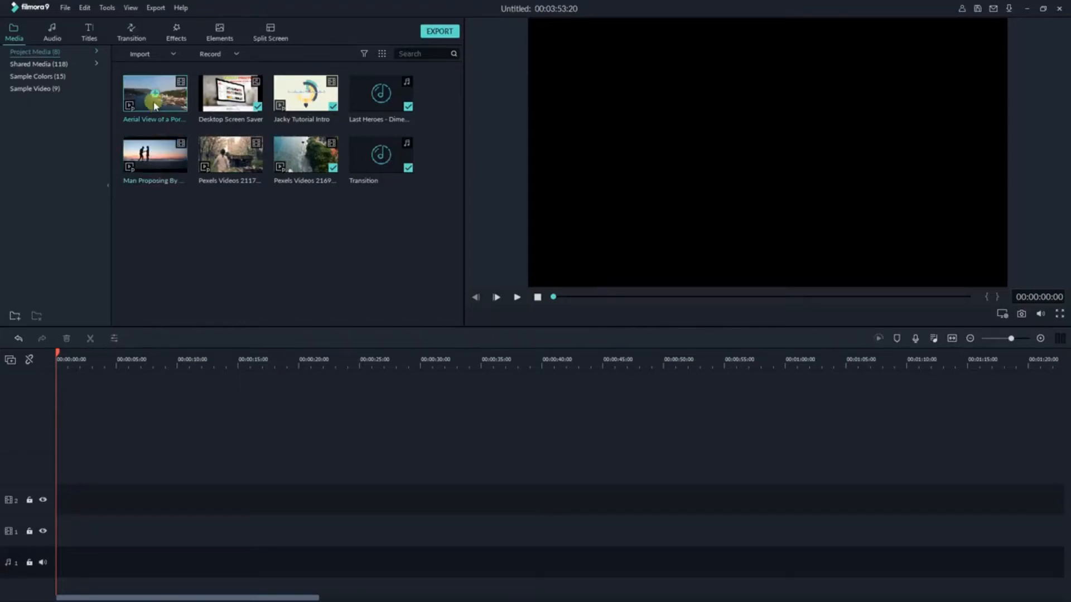
Step: Place the Man Proposing By The Beach clip at the start of video track 1 and fit the timeline to the window
{"action": "mouse_move", "coordinate": [176, 107]}
{"action": "left_mouse_down"}
{"action": "mouse_move", "coordinate": [52, 507]}
{"action": "mouse_move", "coordinate": [105, 337]}
{"action": "mouse_move", "coordinate": [158, 99]}
{"action": "left_mouse_up"}
{"action": "left_click_drag", "start_coordinate": [156, 158], "coordinate": [246, 356]}
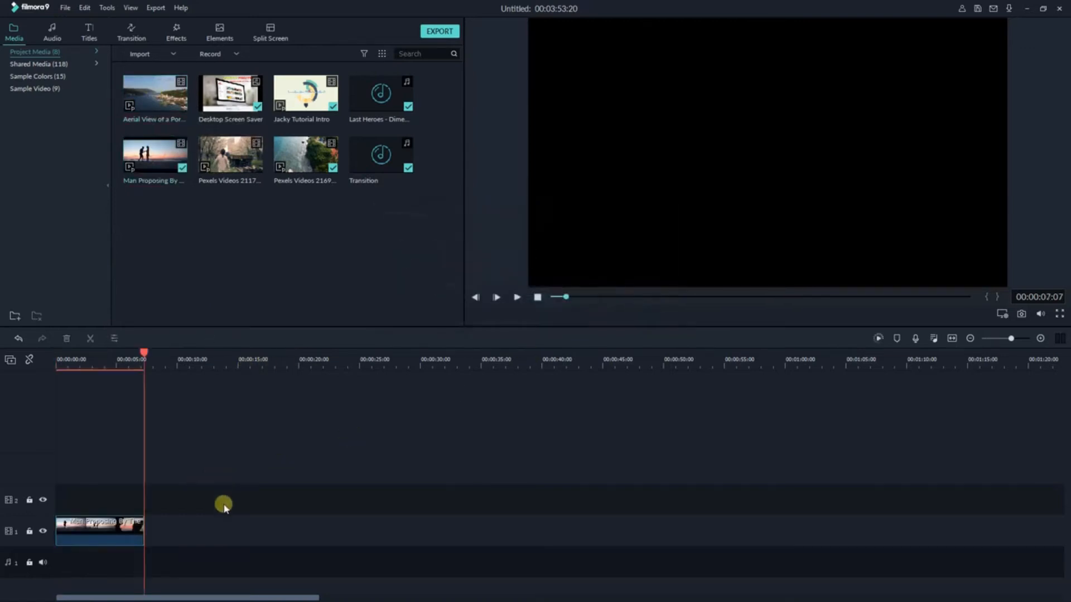
{"action": "left_click", "coordinate": [953, 338]}
Step: Play the Man Proposing By The Beach clip from its beginning and split it at 00:00:02:10
{"action": "left_click", "coordinate": [60, 363]}
{"action": "key", "text": "space"}
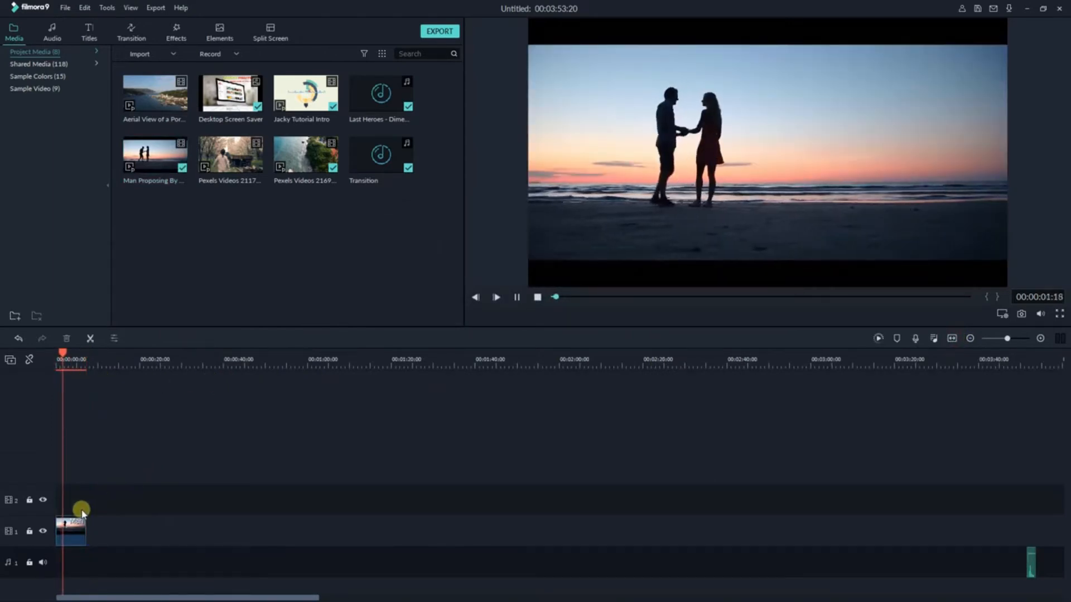
{"action": "left_click", "coordinate": [71, 530]}
{"action": "left_click", "coordinate": [90, 339]}
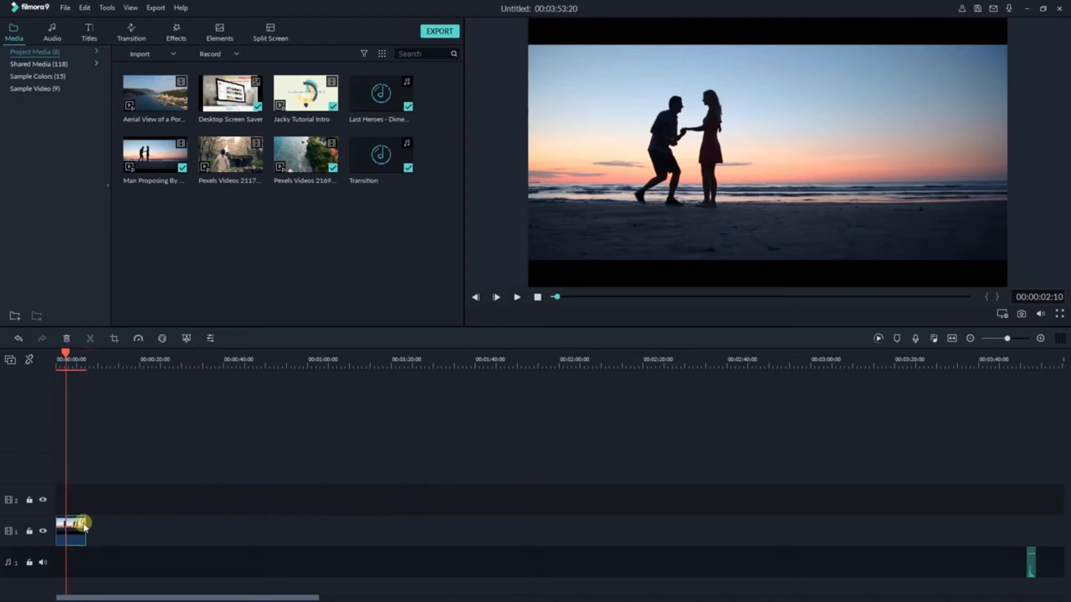
Step: Trim the end of the second part of the beach clip to a duration of about 00:00:03:14
{"action": "left_click_drag", "start_coordinate": [108, 359], "coordinate": [357, 364]}
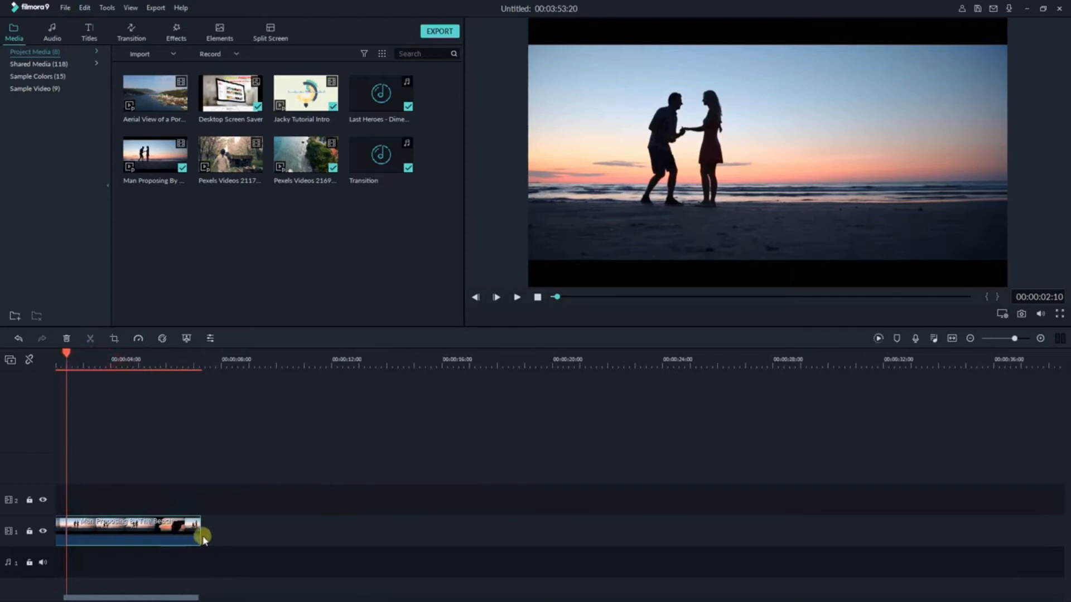
{"action": "left_click_drag", "start_coordinate": [202, 534], "coordinate": [180, 533]}
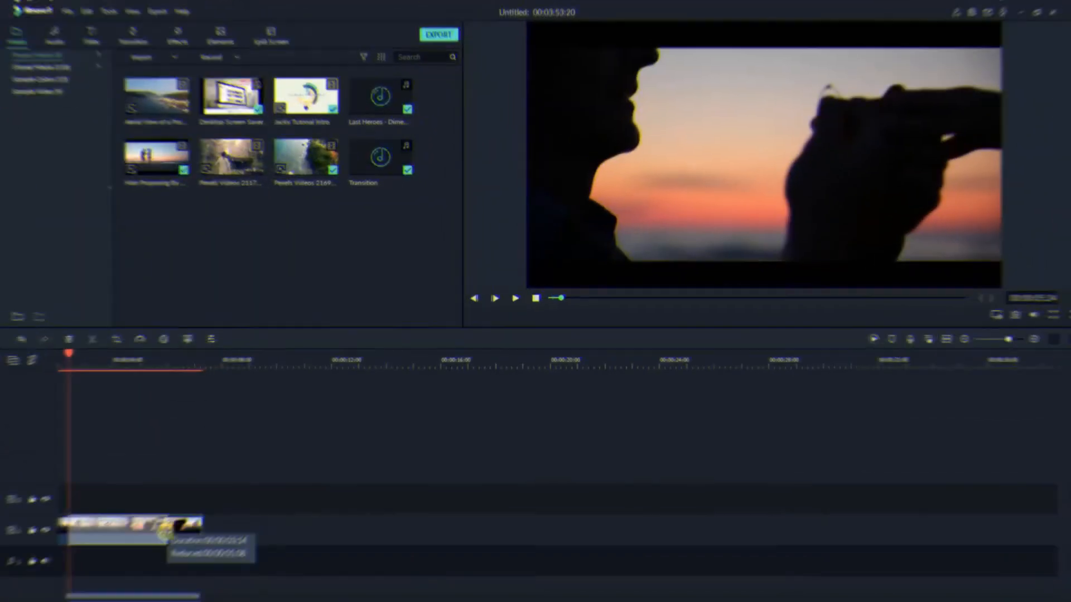
{"action": "left_click_drag", "start_coordinate": [203, 533], "coordinate": [168, 533]}
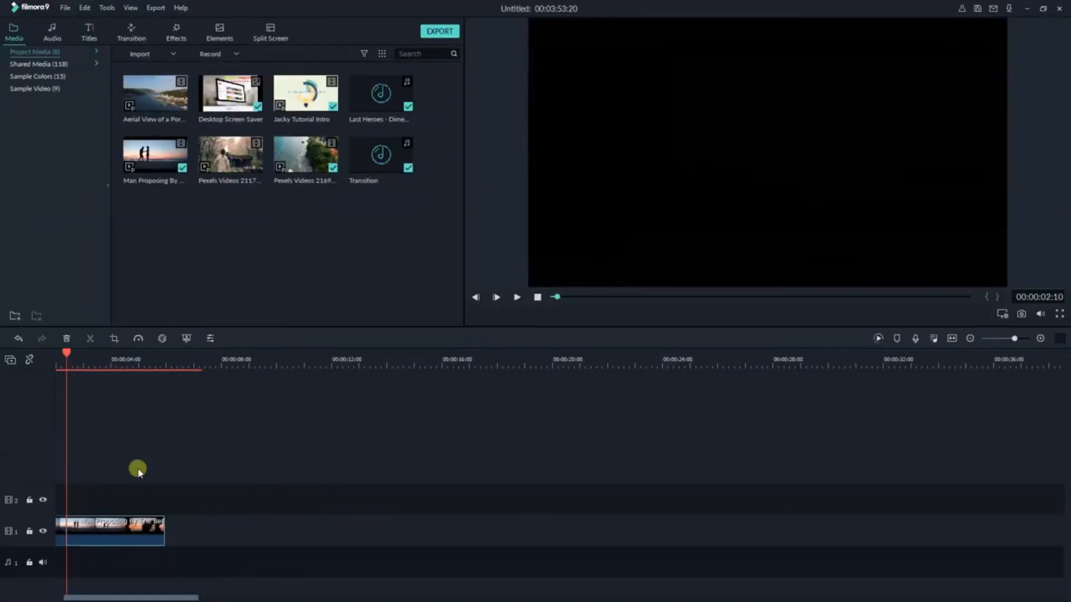
Step: Open Crop and Zoom for the trimmed beach clip and check the available crop ratios
{"action": "left_click", "coordinate": [113, 339]}
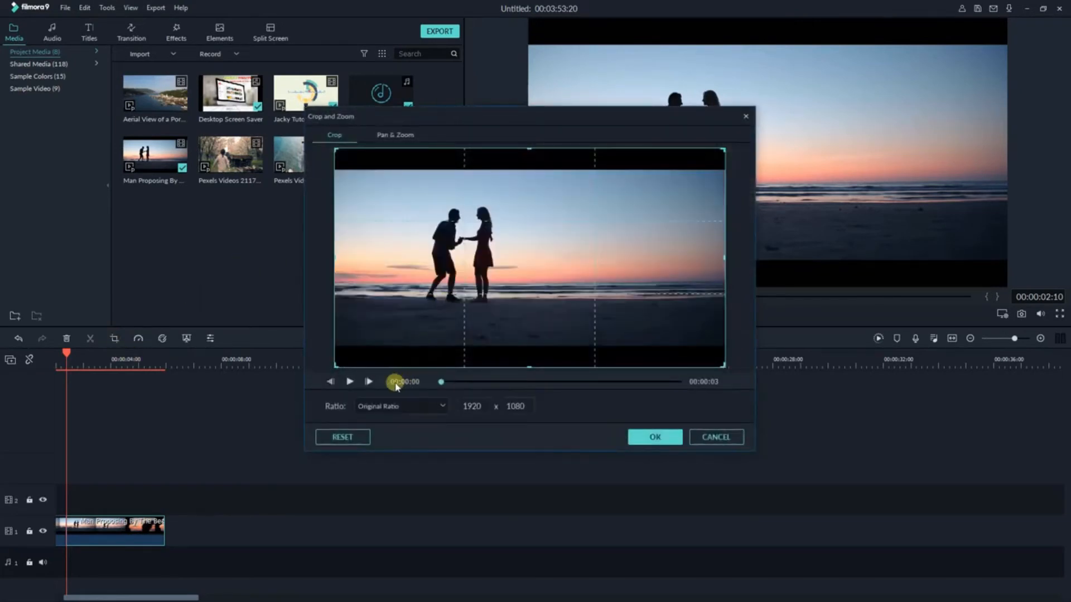
{"action": "left_click", "coordinate": [404, 406]}
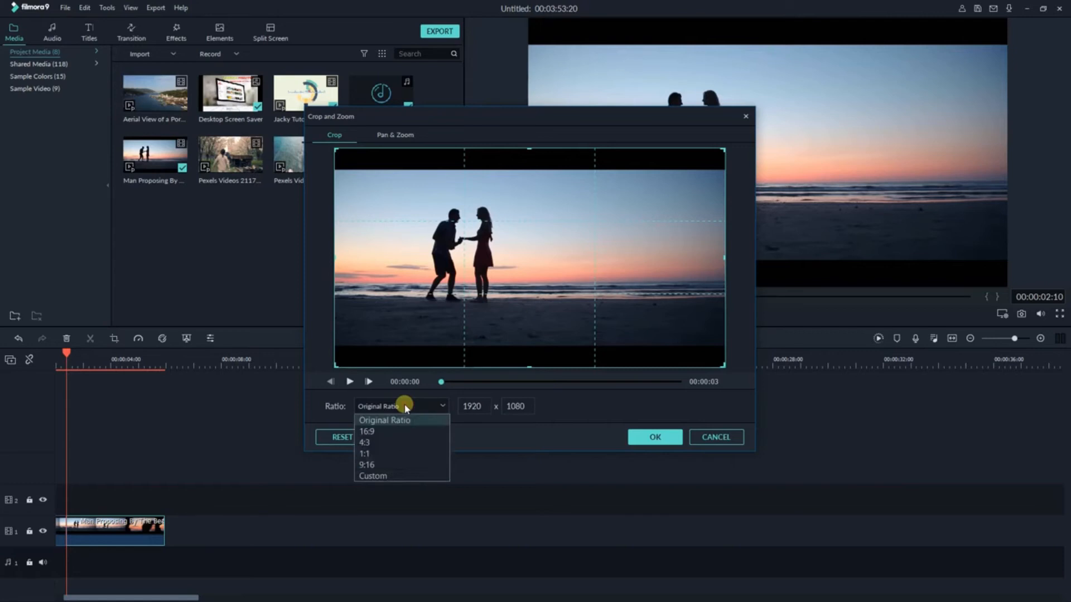
{"action": "left_click", "coordinate": [404, 406]}
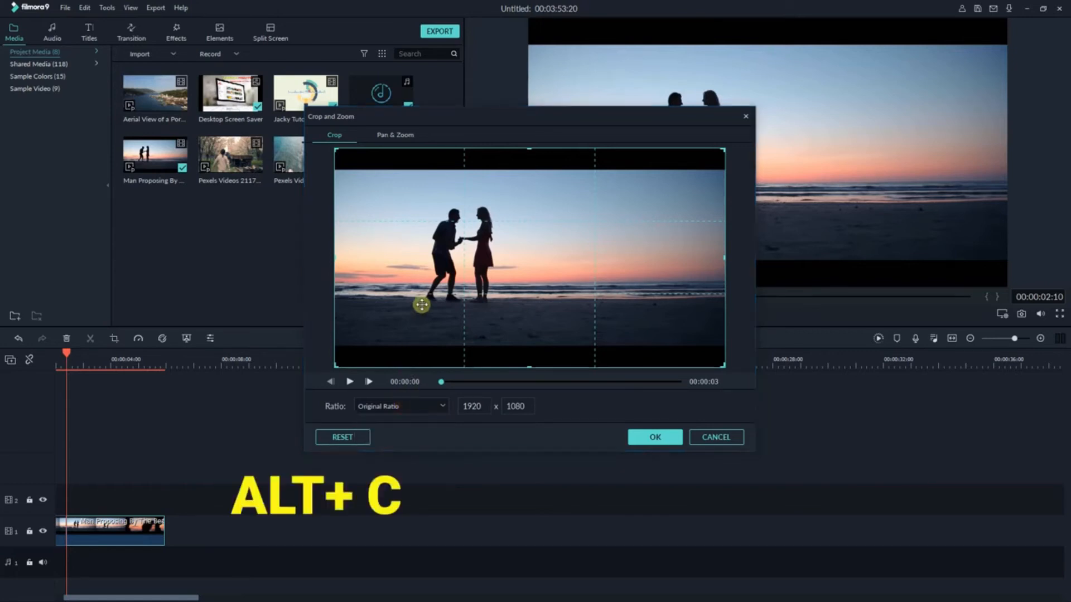
Step: Crop the clip at its original ratio to a 960 x 540 frame around the couple and play it
{"action": "left_click_drag", "start_coordinate": [335, 367], "coordinate": [496, 279]}
{"action": "left_click_drag", "start_coordinate": [557, 236], "coordinate": [444, 271]}
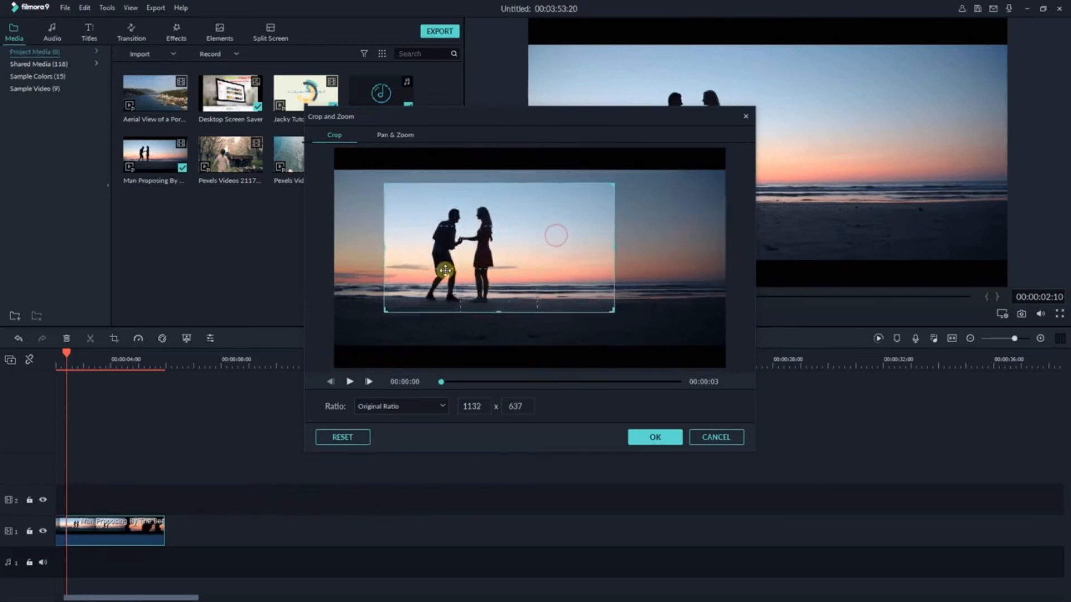
{"action": "left_click_drag", "start_coordinate": [613, 312], "coordinate": [579, 315]}
{"action": "left_click_drag", "start_coordinate": [545, 273], "coordinate": [534, 284]}
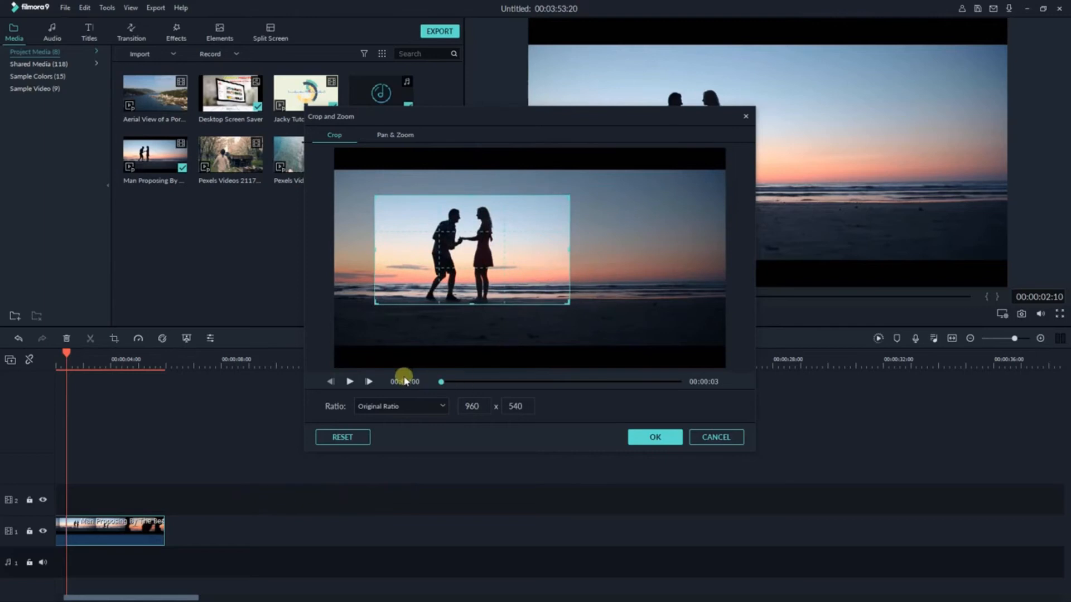
{"action": "left_click", "coordinate": [350, 383]}
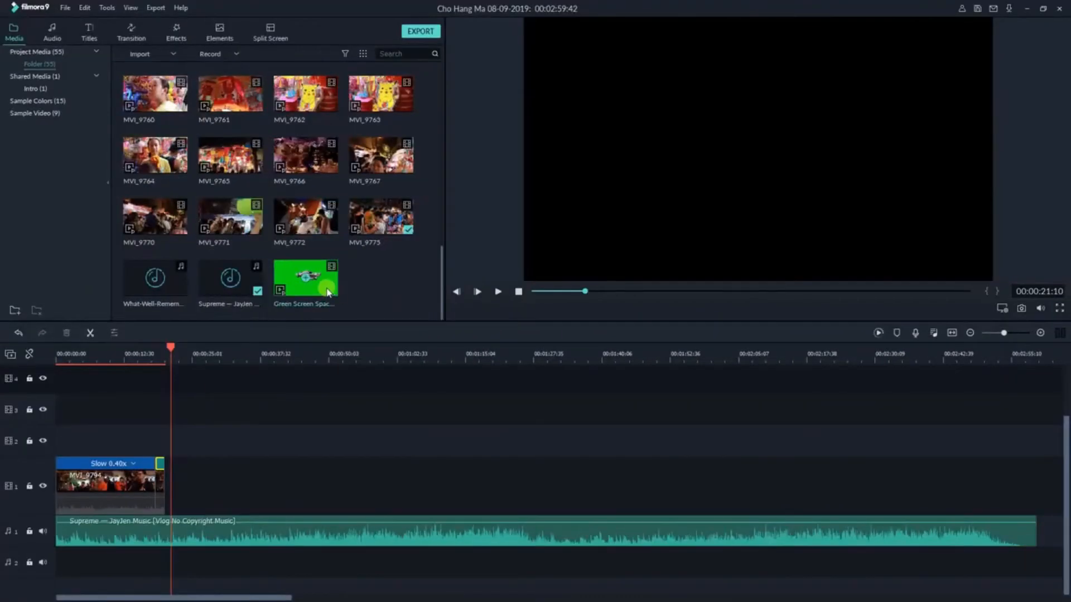
Step: Add the Green Screen Spaceship clip to video track 1 after the existing clip and view its frame at 00:00:32:05
{"action": "left_click_drag", "start_coordinate": [328, 293], "coordinate": [196, 473]}
{"action": "left_click", "coordinate": [231, 360]}
{"action": "left_click", "coordinate": [243, 479]}
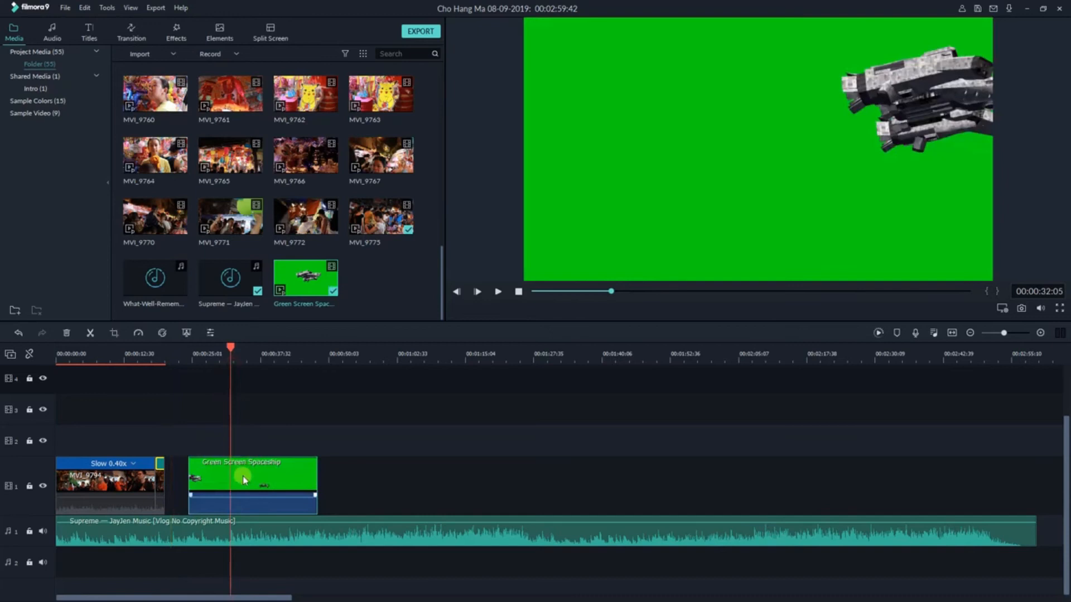
Step: Apply the Green Screen option to the spaceship clip, turn its Chroma Key off again and accept the settings
{"action": "right_click", "coordinate": [243, 476]}
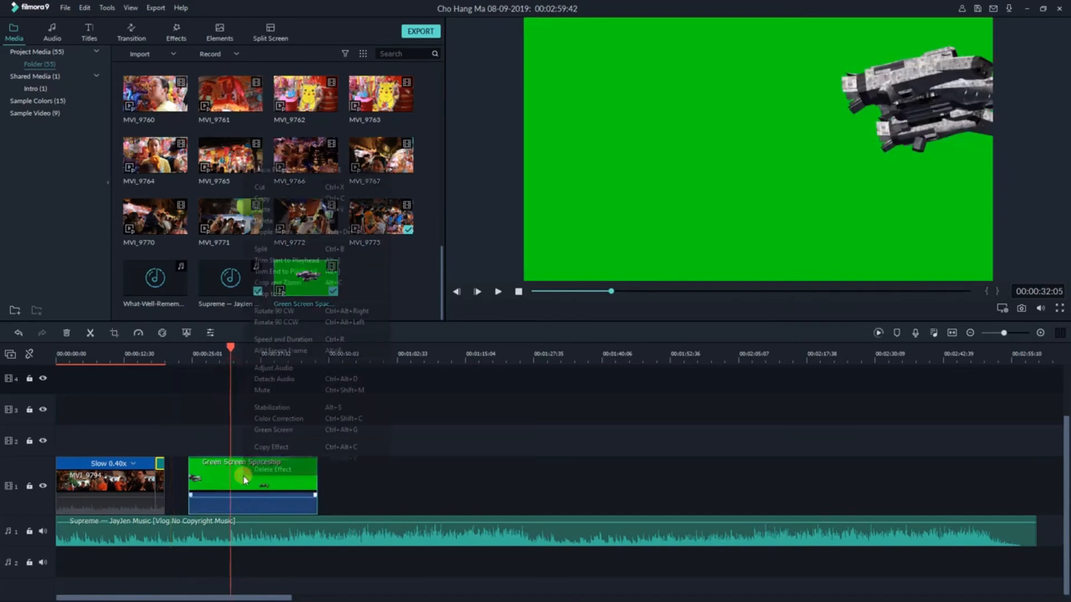
{"action": "left_click", "coordinate": [270, 430]}
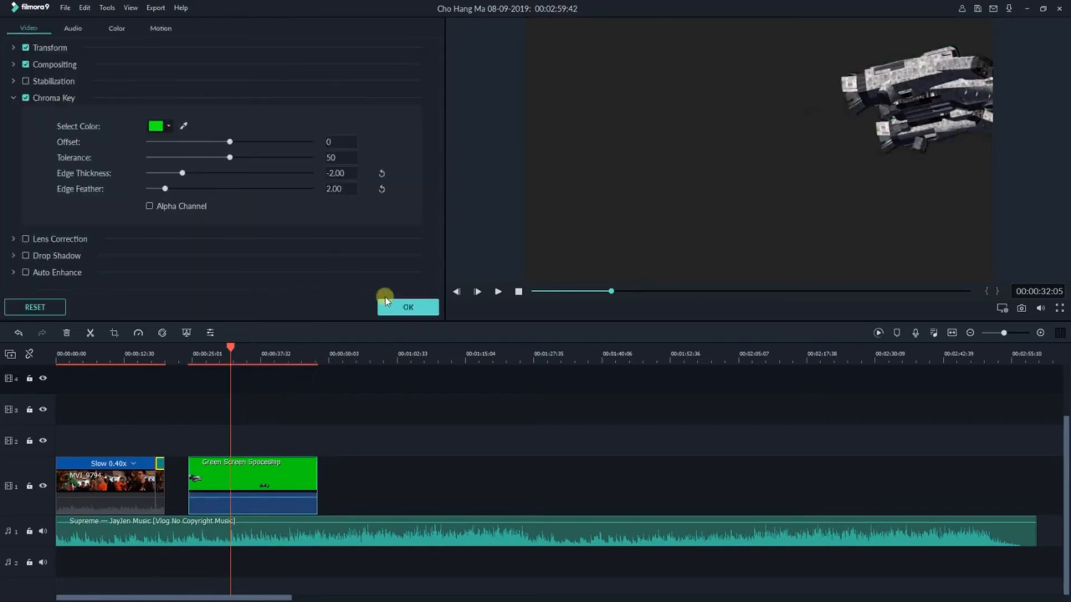
{"action": "left_click", "coordinate": [26, 98]}
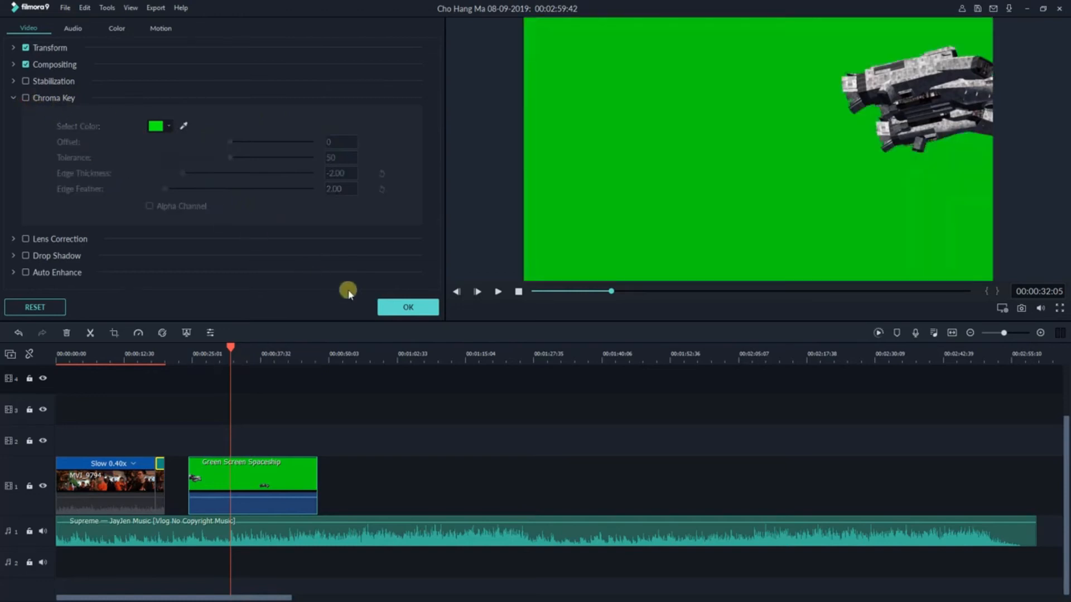
{"action": "left_click", "coordinate": [408, 307]}
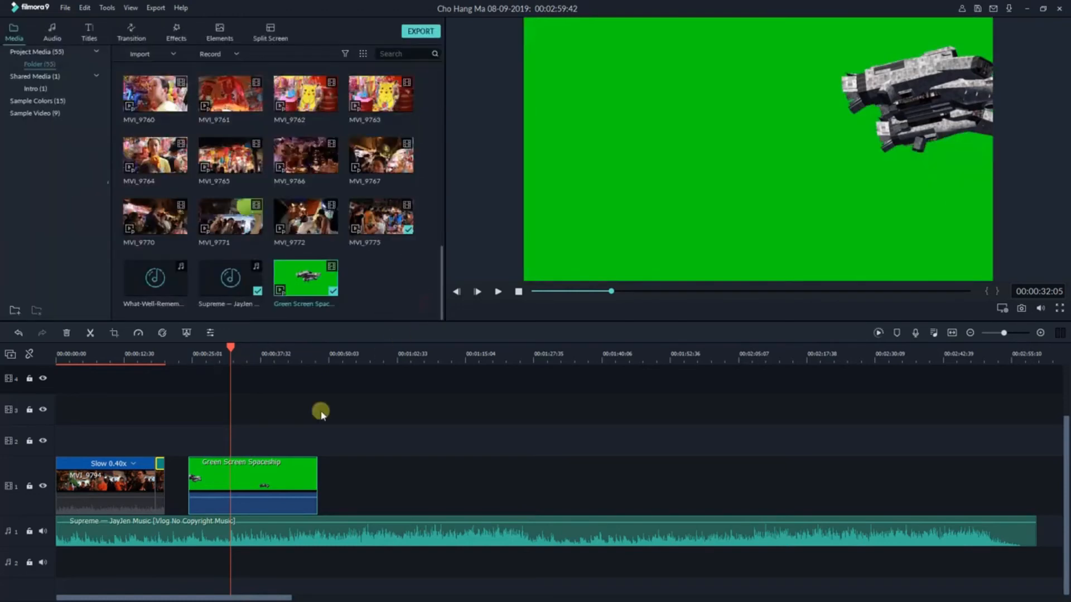
Step: Key out the spaceship clip's green background once more, reopen the clip's settings and disable Chroma Key
{"action": "left_click", "coordinate": [187, 333]}
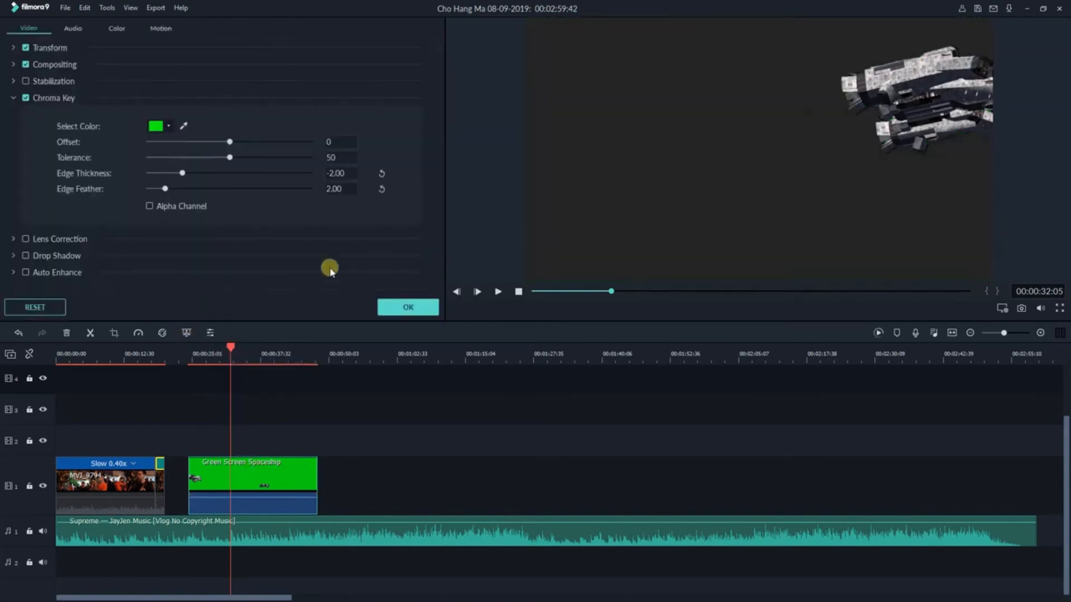
{"action": "left_click", "coordinate": [420, 309]}
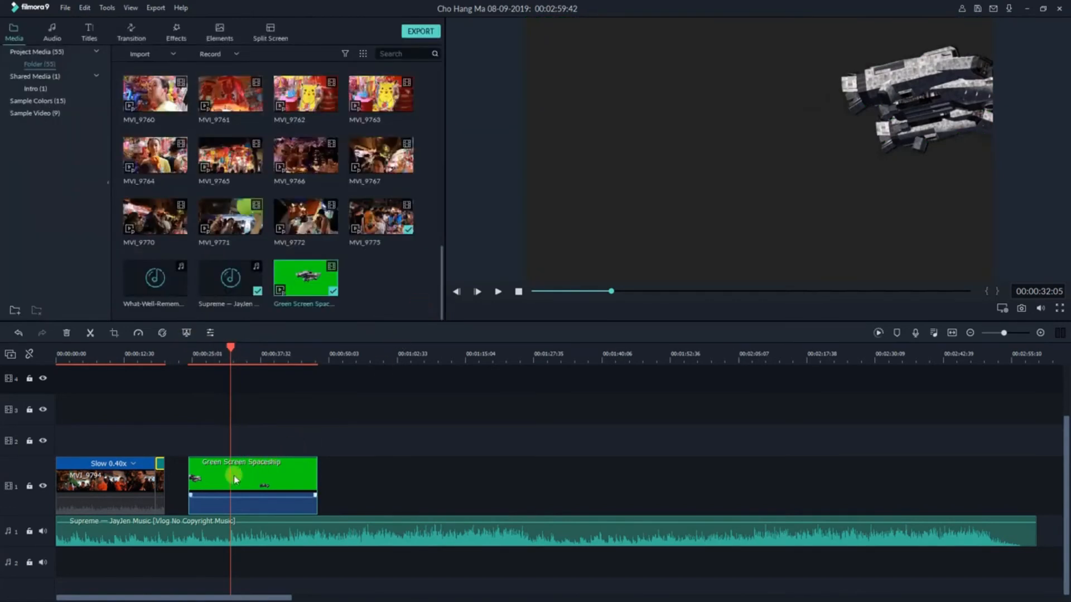
{"action": "double_click", "coordinate": [233, 477]}
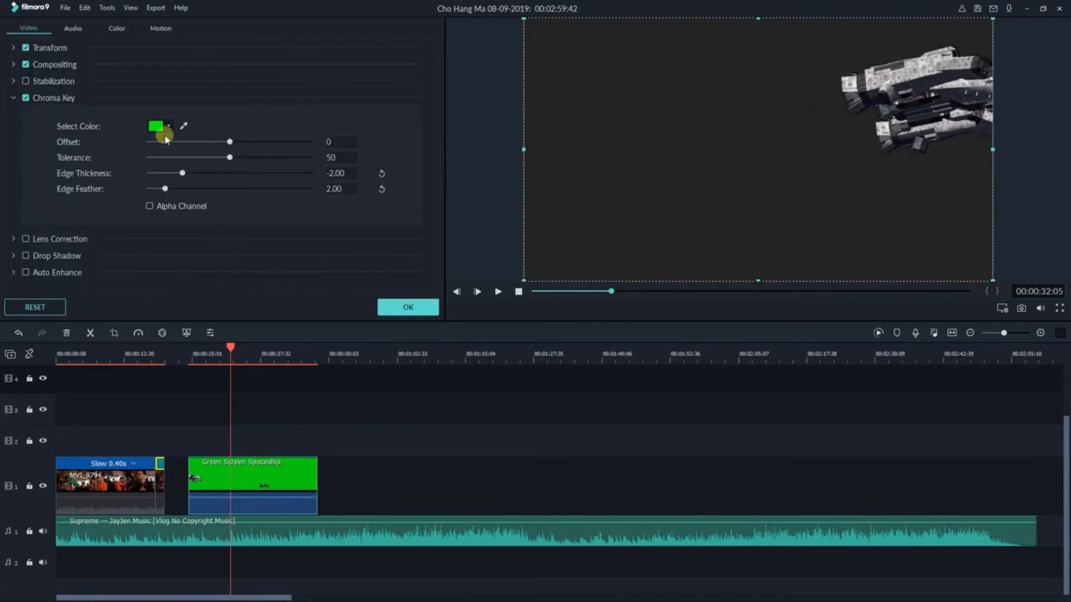
{"action": "left_click", "coordinate": [26, 98]}
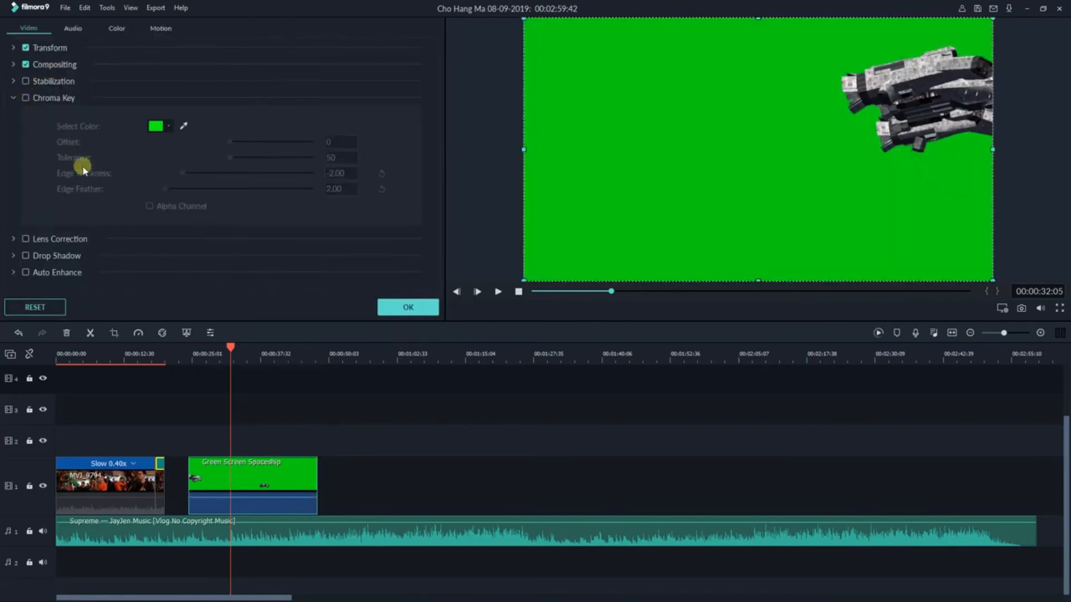
Step: View the Audio and Color settings of the spaceship clip
{"action": "left_click", "coordinate": [68, 29]}
{"action": "left_click", "coordinate": [116, 27]}
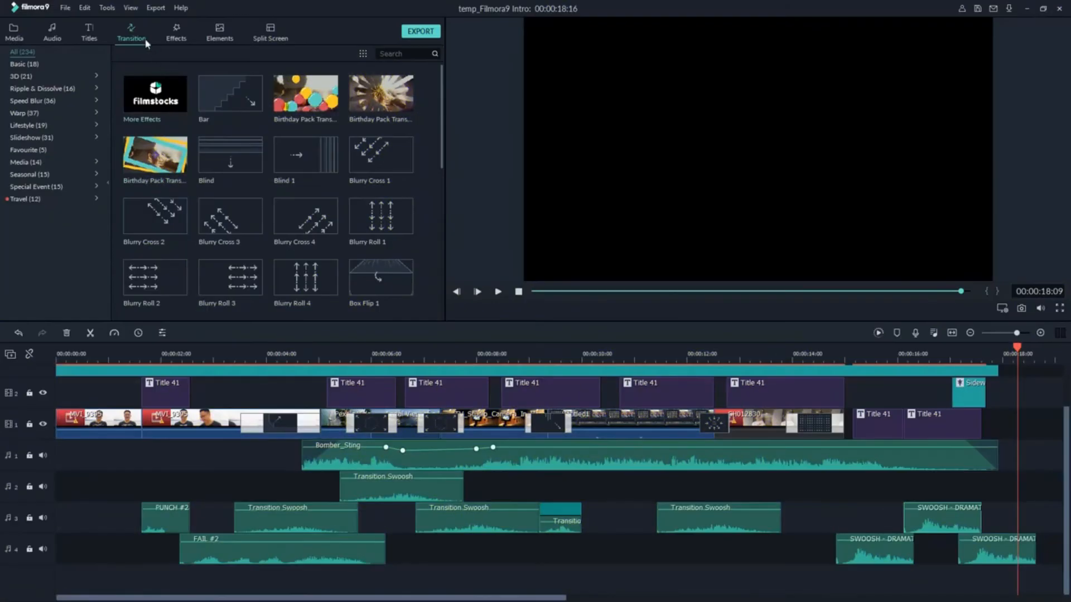
Step: Browse the Basic, 3D and Ripple & Dissolve transition categories
{"action": "left_click", "coordinate": [24, 64]}
{"action": "left_click", "coordinate": [22, 77]}
{"action": "left_click", "coordinate": [30, 89]}
Step: Search all transitions for "fade" and add Fade between the first two clips on the main video track
{"action": "left_click", "coordinate": [39, 51]}
{"action": "type", "text": "fade"}
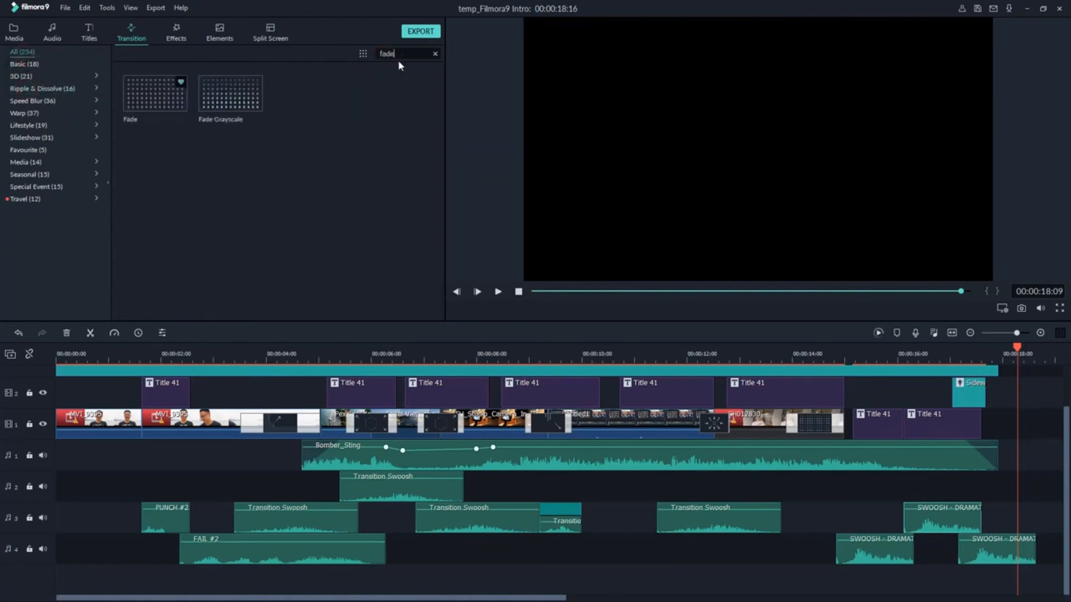
{"action": "left_click_drag", "start_coordinate": [172, 106], "coordinate": [165, 390]}
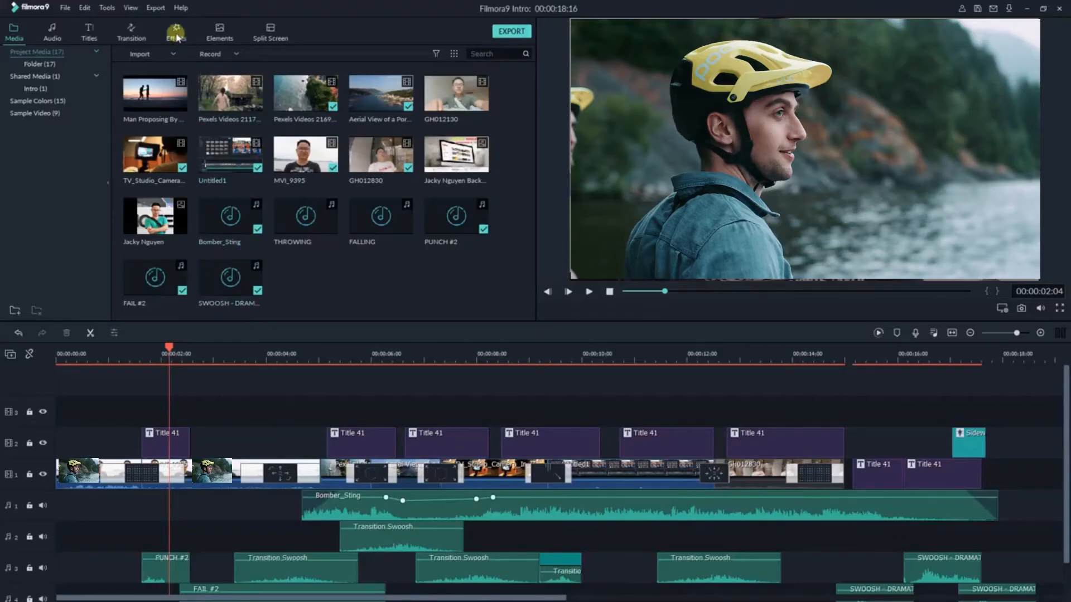
Step: Browse the effects library, examining the Filters, Overlays and Utility categories and the full effects list
{"action": "left_click", "coordinate": [176, 33]}
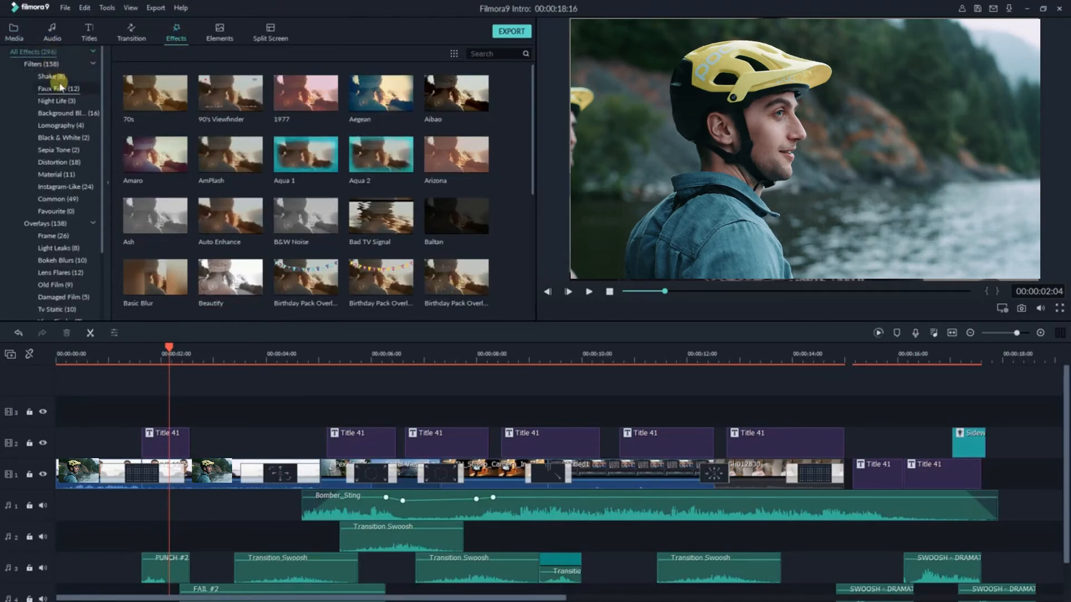
{"action": "left_click", "coordinate": [43, 64]}
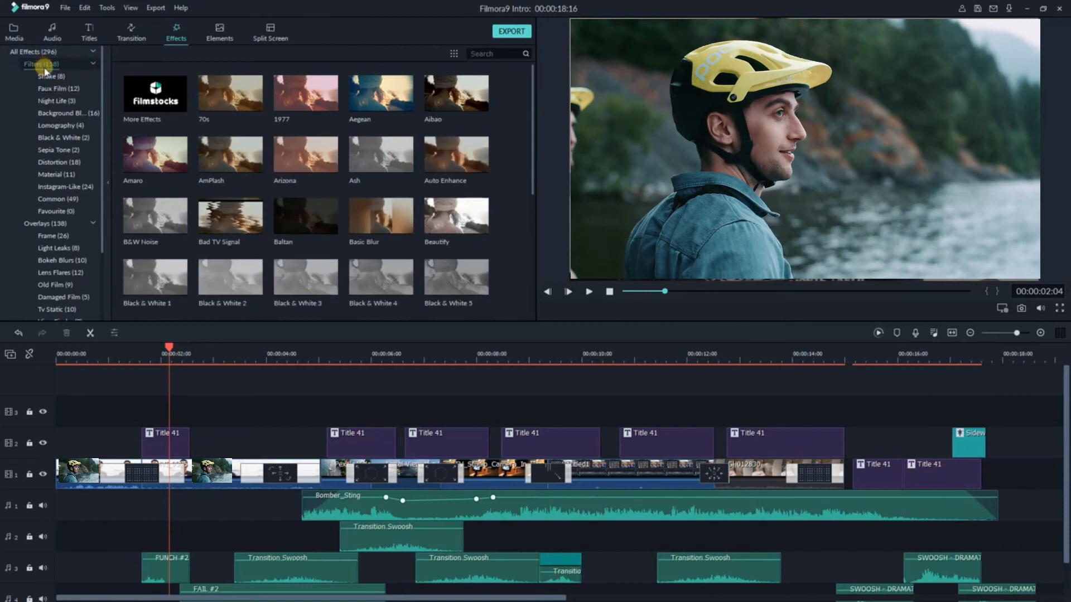
{"action": "left_click", "coordinate": [93, 64]}
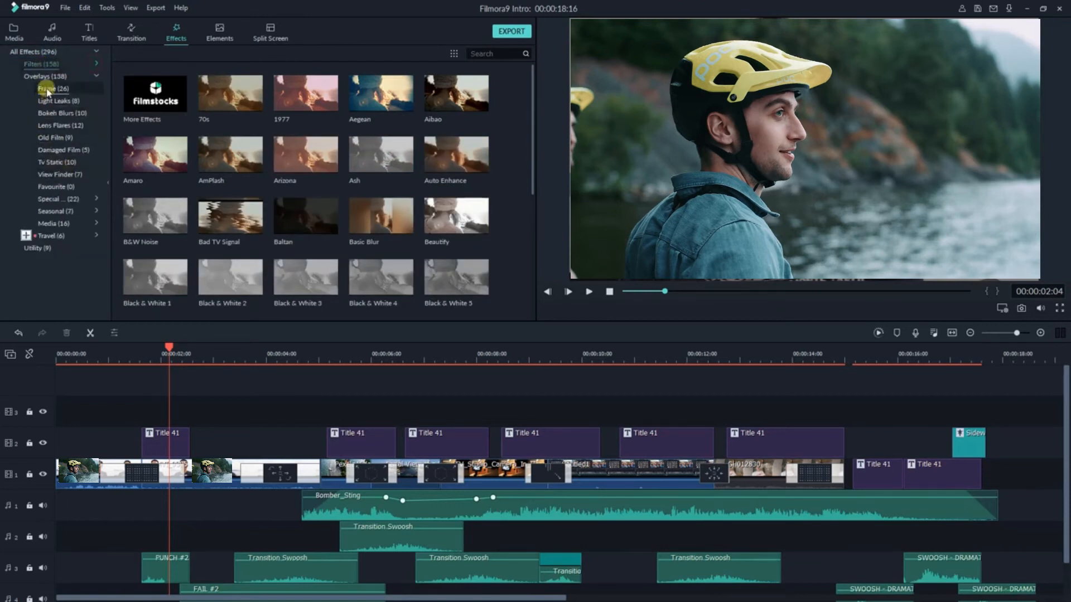
{"action": "left_click", "coordinate": [97, 76]}
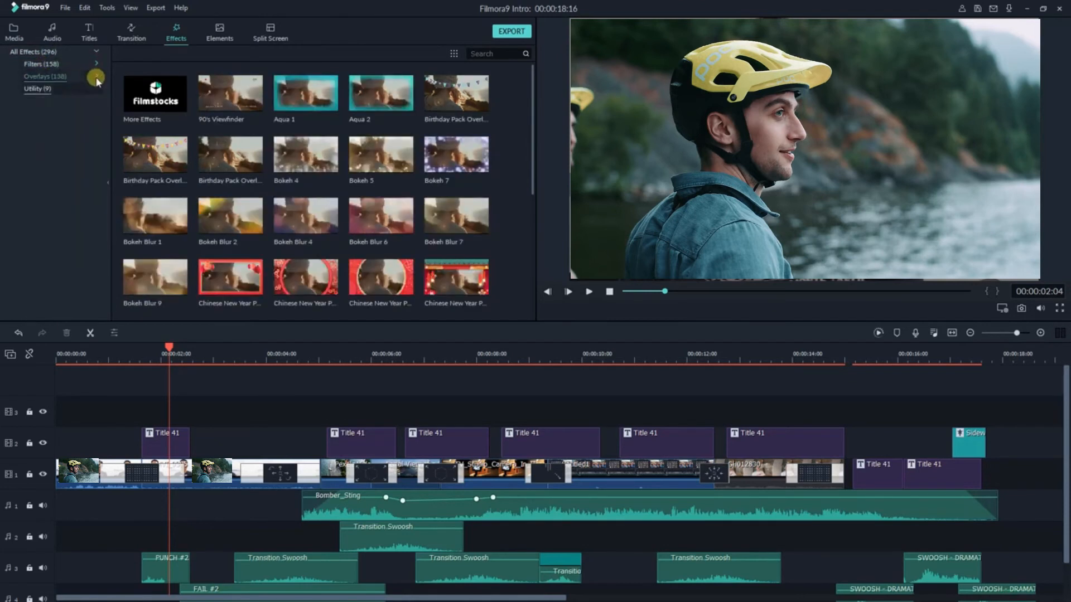
{"action": "left_click", "coordinate": [36, 89]}
{"action": "left_click", "coordinate": [33, 51]}
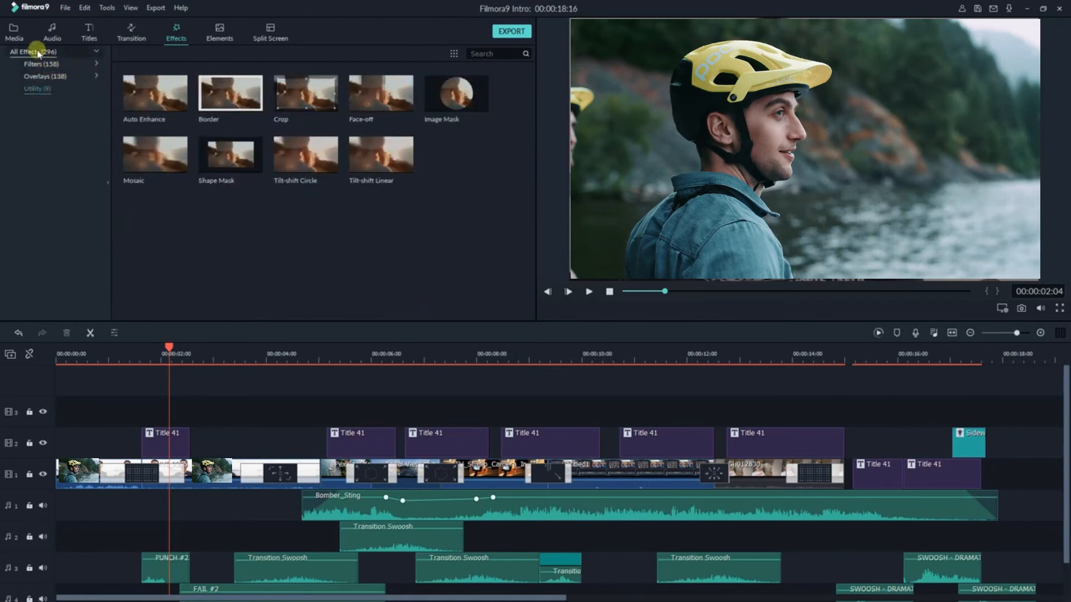
{"action": "left_click", "coordinate": [96, 52]}
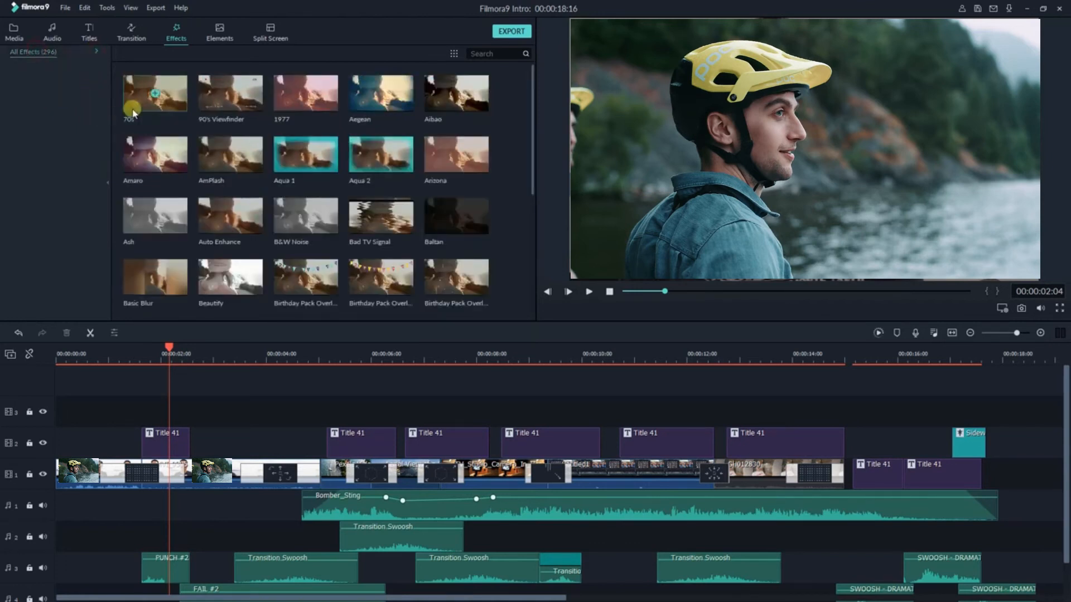
{"action": "left_click", "coordinate": [97, 51]}
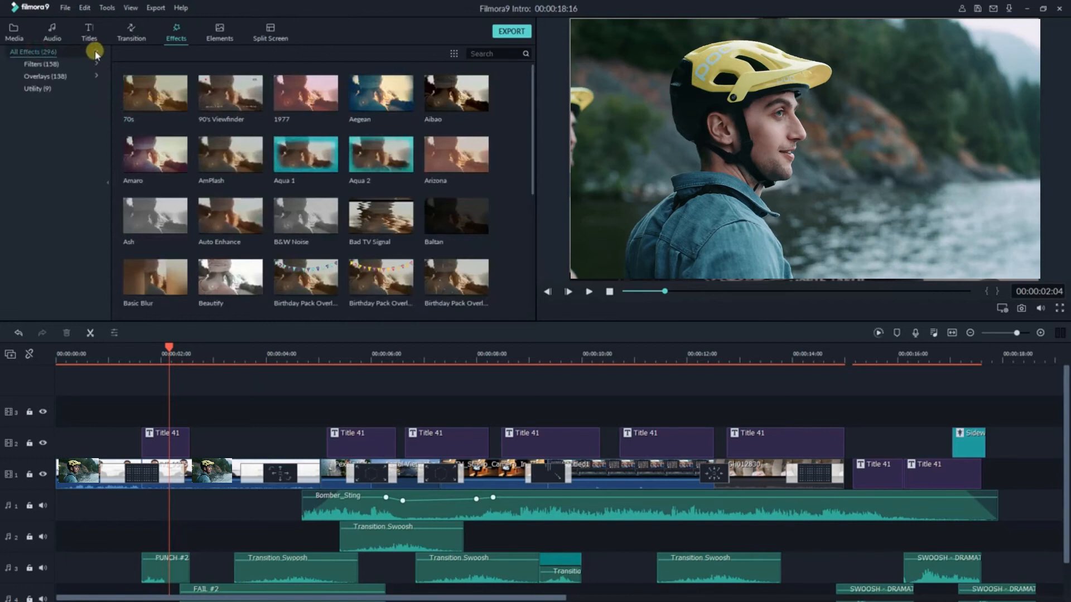
{"action": "left_click", "coordinate": [96, 64]}
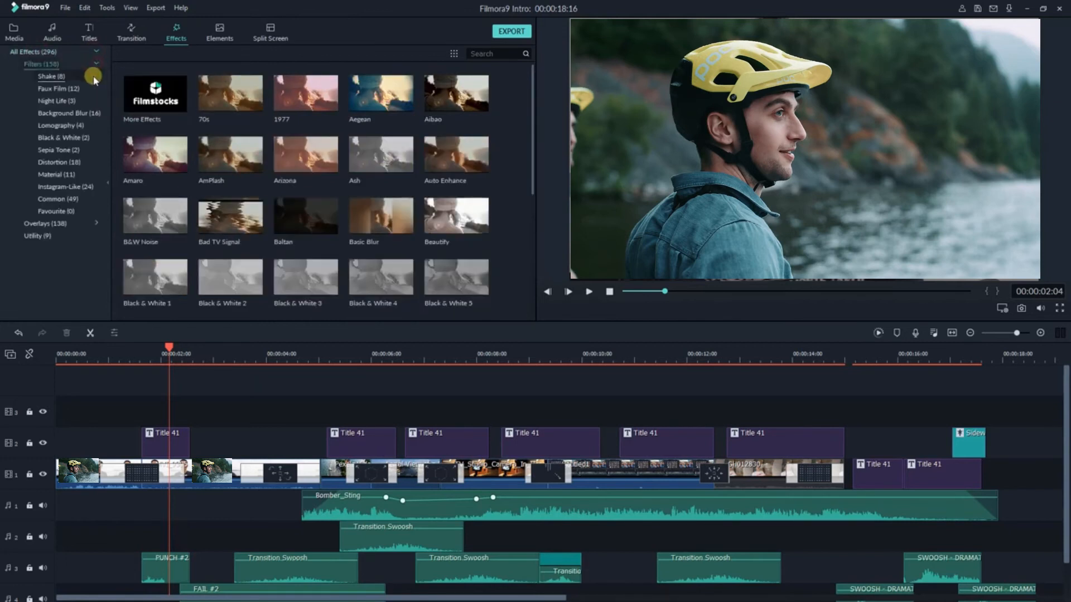
Step: Place the Instagram-Like filter Hefe at the start of an empty track above the titles and play it back
{"action": "left_click", "coordinate": [53, 79]}
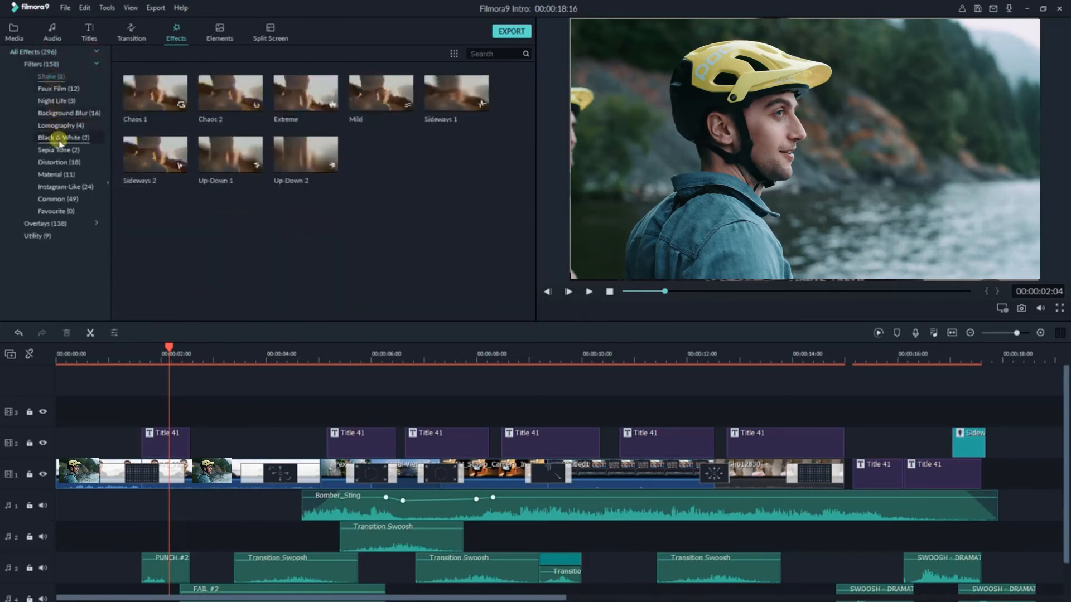
{"action": "left_click", "coordinate": [65, 187]}
{"action": "left_click_drag", "start_coordinate": [230, 155], "coordinate": [51, 421]}
{"action": "left_click_drag", "start_coordinate": [77, 344], "coordinate": [63, 347]}
{"action": "key", "text": "space"}
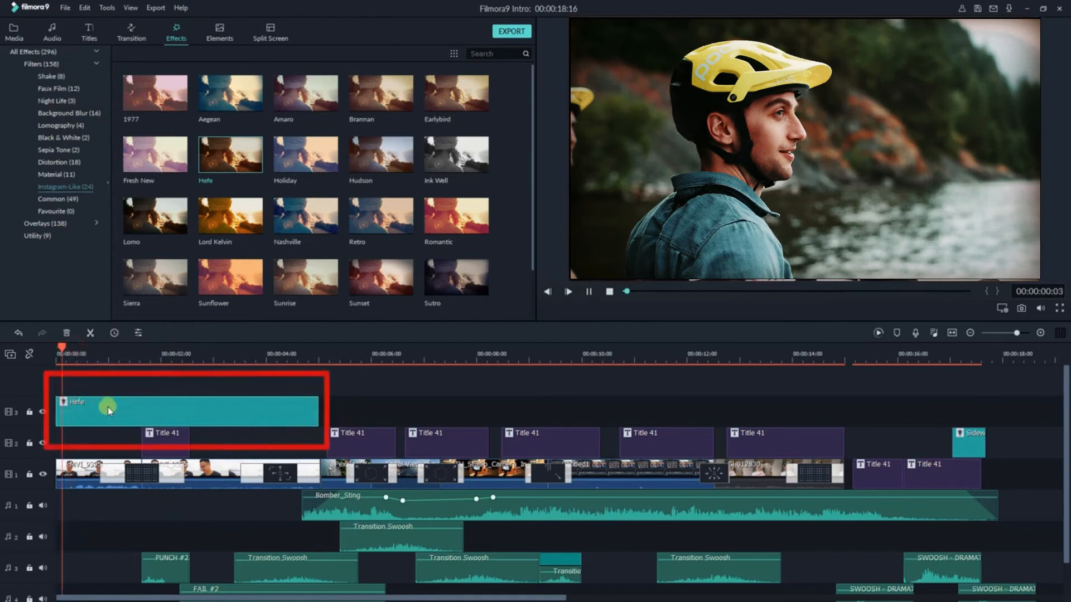
Step: Replace the Hefe filter on the timeline with Aegean and lower its Alpha to 38
{"action": "left_click", "coordinate": [116, 414]}
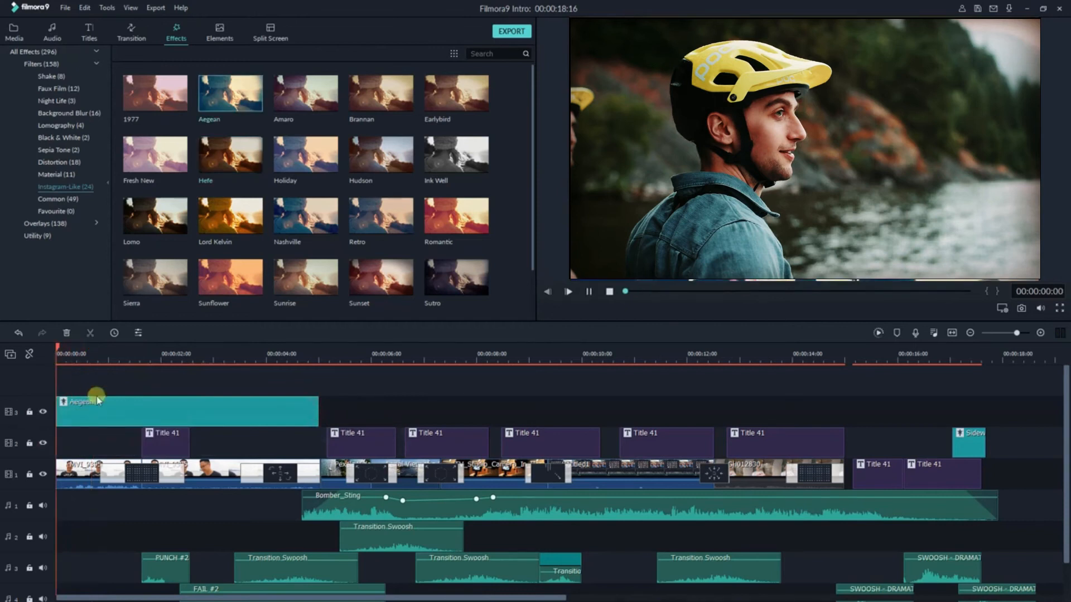
{"action": "key", "text": "space"}
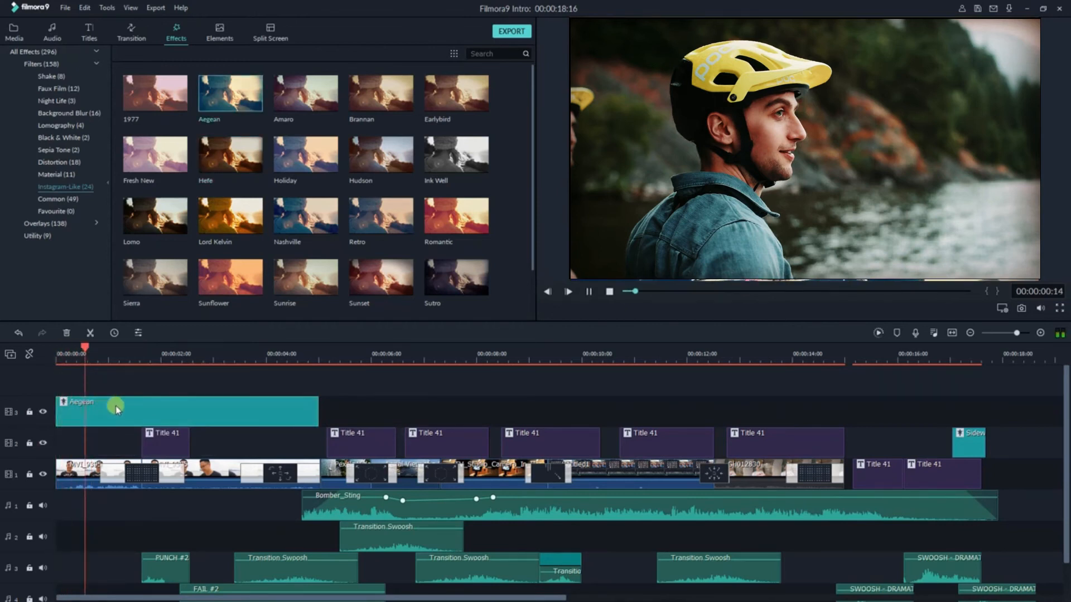
{"action": "double_click", "coordinate": [116, 408]}
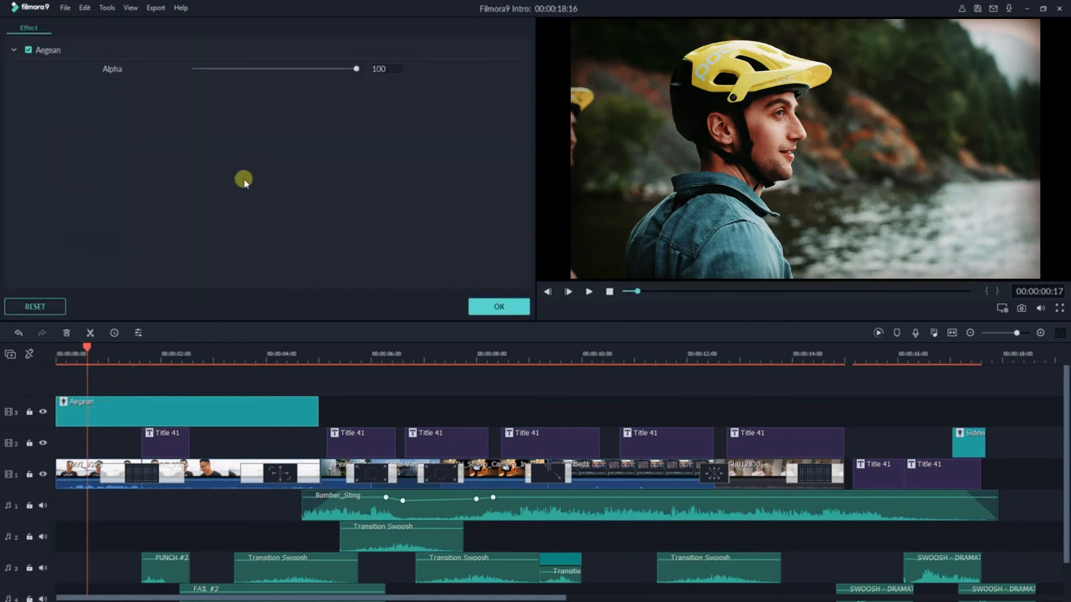
{"action": "left_click_drag", "start_coordinate": [352, 73], "coordinate": [255, 83]}
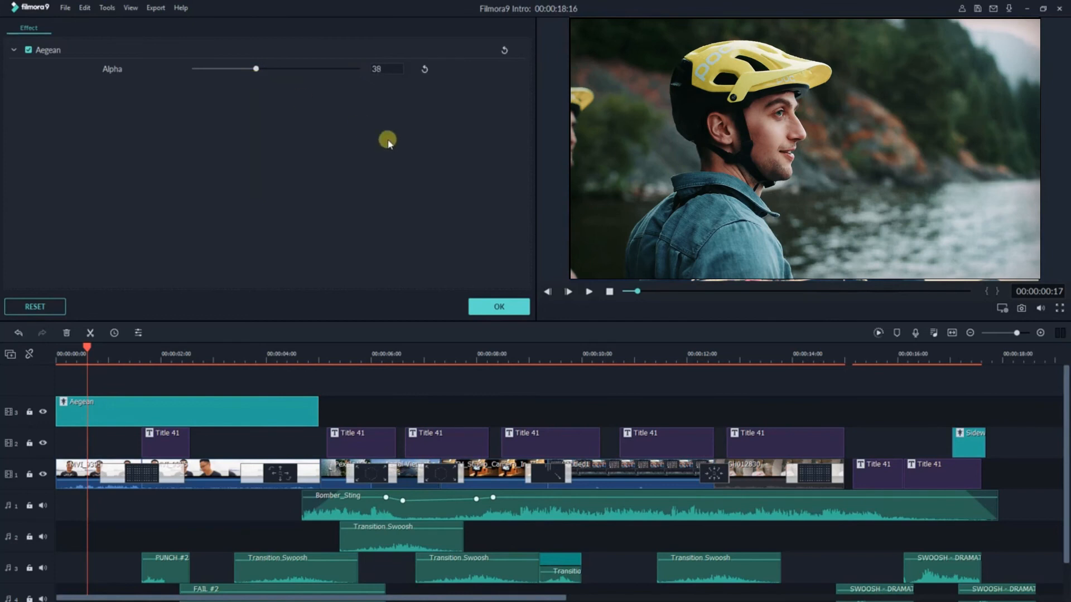
{"action": "left_click", "coordinate": [498, 308]}
{"action": "key", "text": "space"}
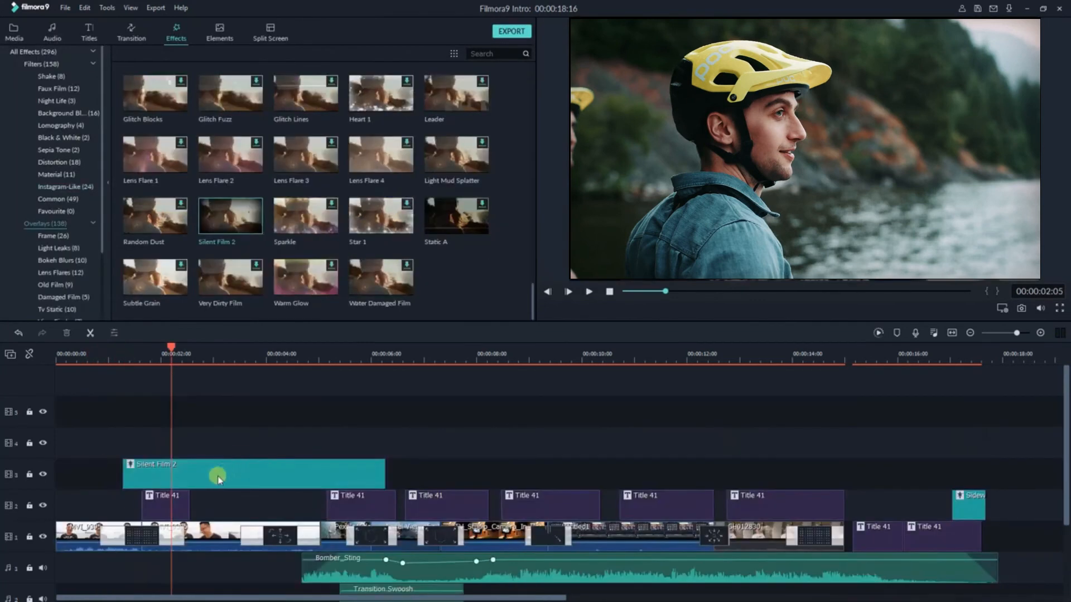
Step: Delete the Silent Film 2 overlay from the third video track
{"action": "left_click", "coordinate": [218, 479]}
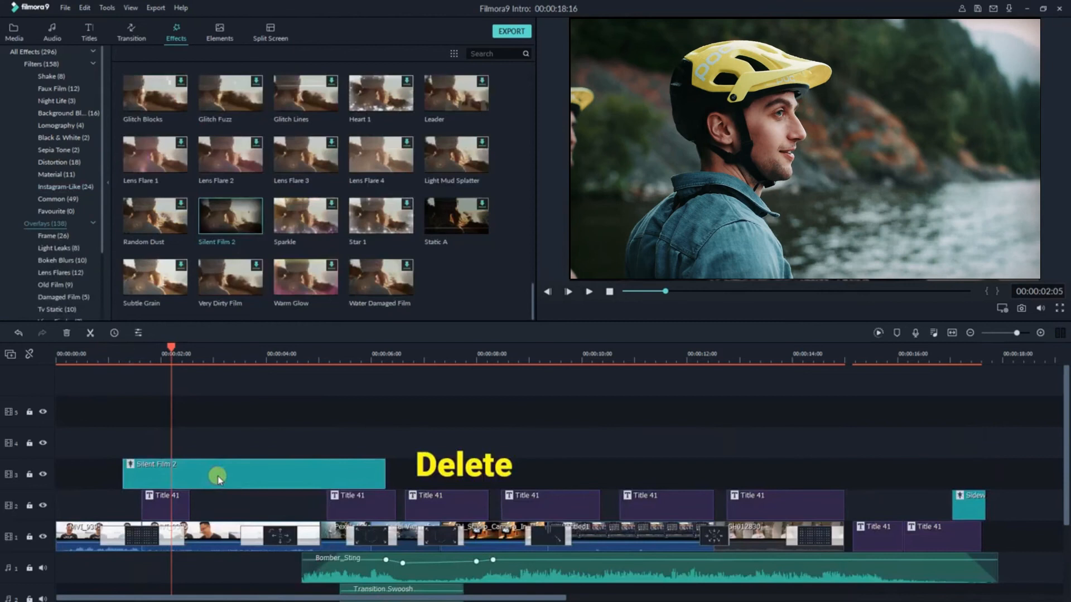
{"action": "key", "text": "Delete"}
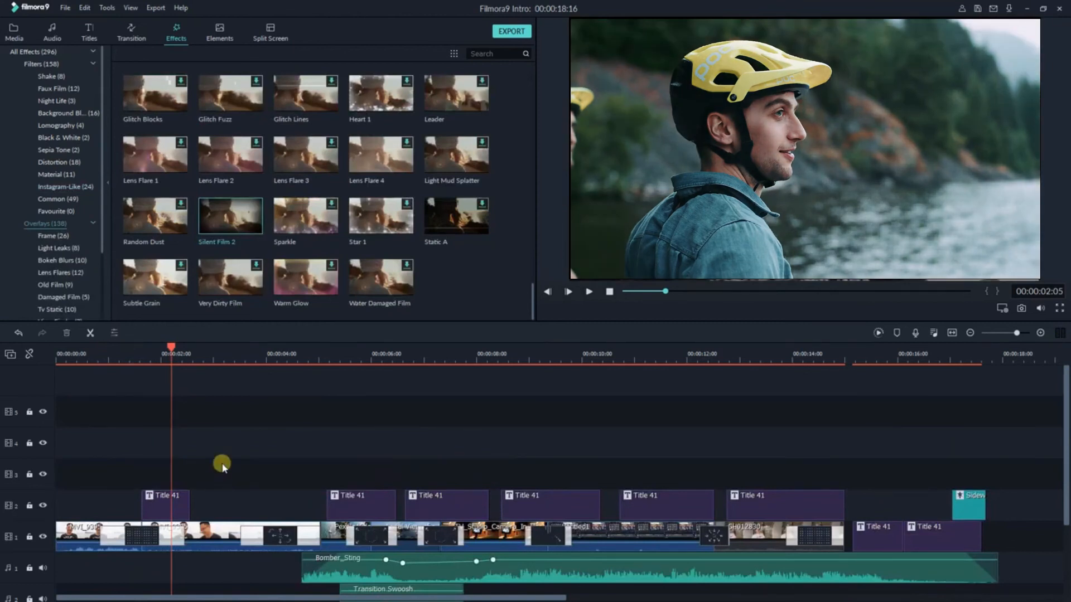
{"action": "left_click", "coordinate": [222, 465]}
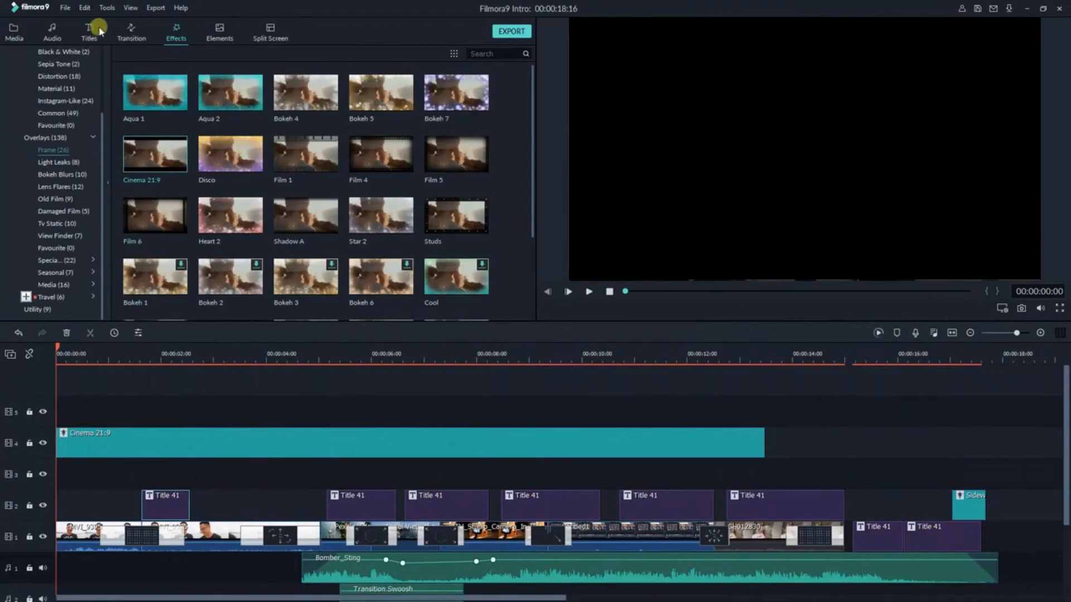
Step: Browse the title templates in the Custom, Openers, Special Event, Seasonal and Subtitles categories
{"action": "left_click", "coordinate": [89, 29]}
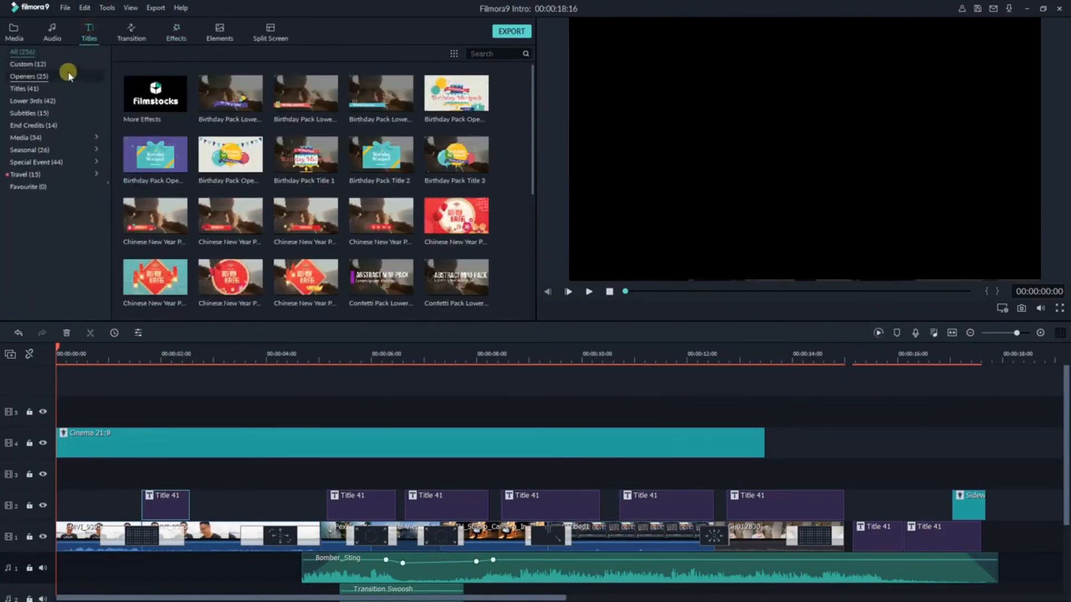
{"action": "left_click", "coordinate": [28, 64]}
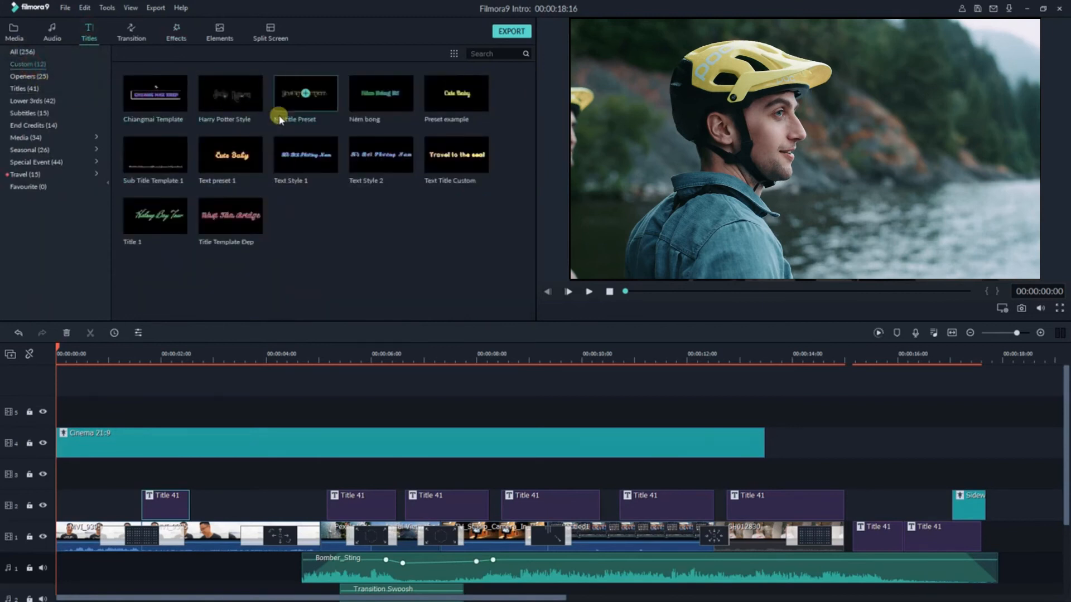
{"action": "left_click", "coordinate": [28, 76]}
{"action": "scroll", "coordinate": [290, 140], "scroll_direction": "down", "scroll_amount": 10}
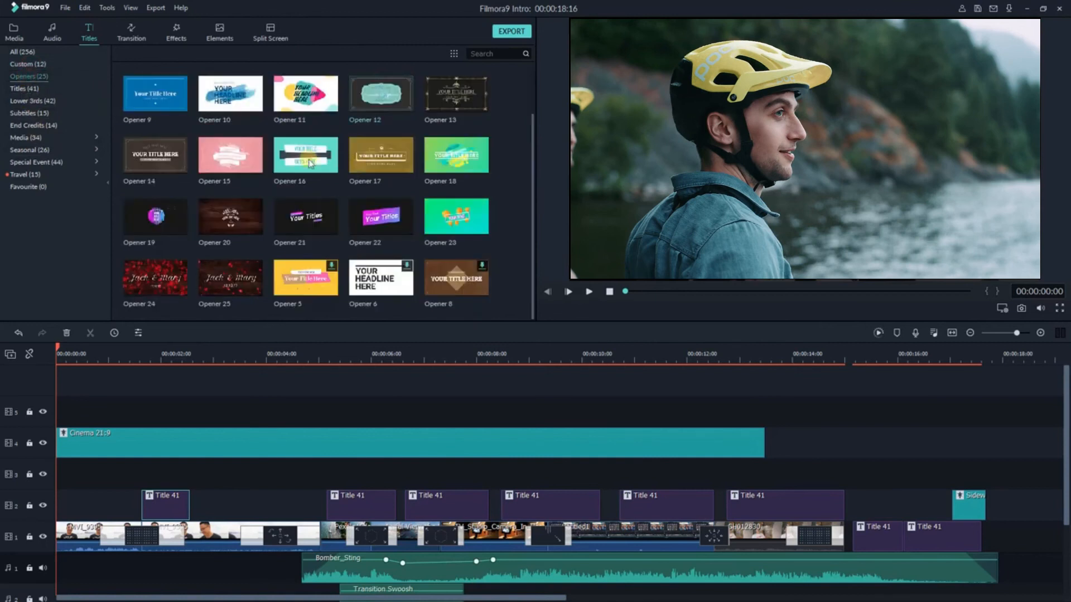
{"action": "left_click", "coordinate": [36, 162]}
{"action": "left_click", "coordinate": [28, 150]}
{"action": "left_click", "coordinate": [29, 112]}
Step: Add Title 10 at the start of the track above the Cinema 21:9 overlay and preview its animation
{"action": "left_click", "coordinate": [34, 89]}
{"action": "scroll", "coordinate": [401, 447], "scroll_direction": "down", "scroll_amount": 3}
{"action": "left_click_drag", "start_coordinate": [447, 159], "coordinate": [50, 411]}
{"action": "key", "text": "space"}
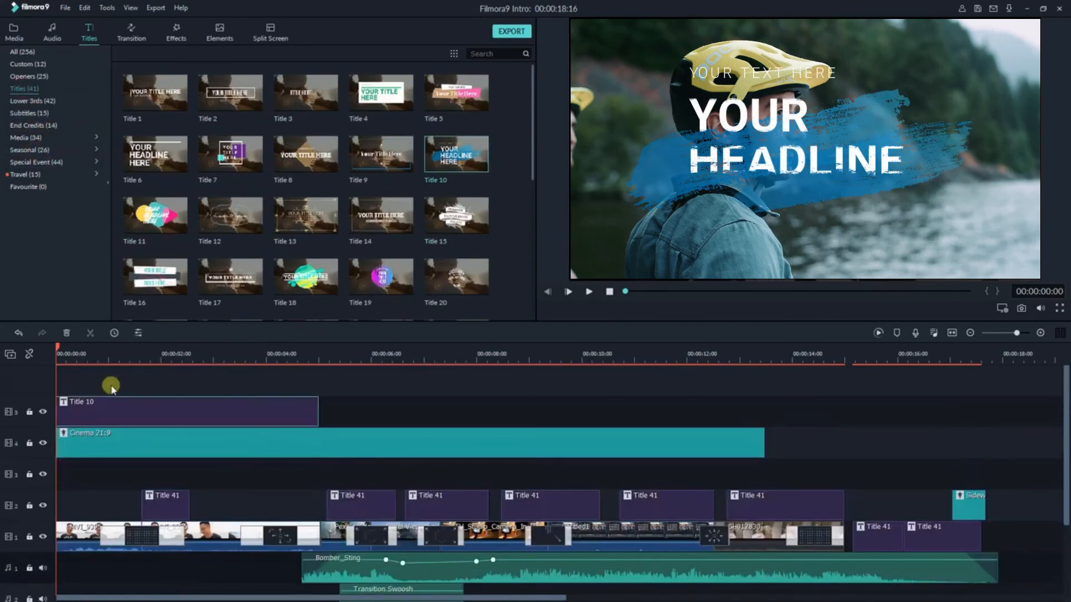
{"action": "left_click", "coordinate": [91, 360]}
{"action": "left_click", "coordinate": [106, 409]}
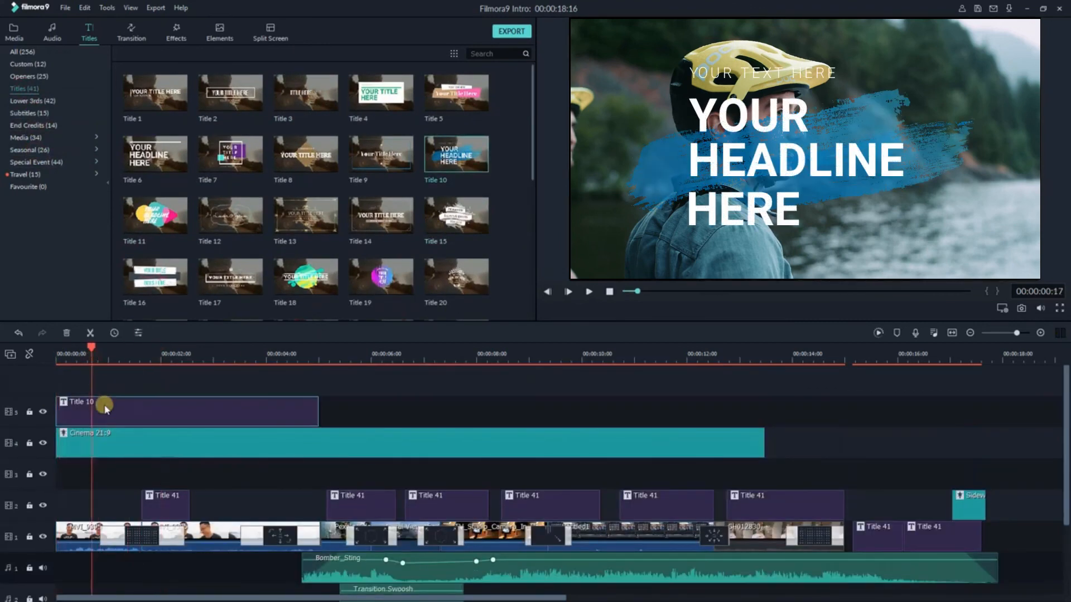
Step: Replace the "YOUR TEXT HERE" line of Title 10 with "Filmora9" and look through the preset text styles
{"action": "double_click", "coordinate": [113, 410]}
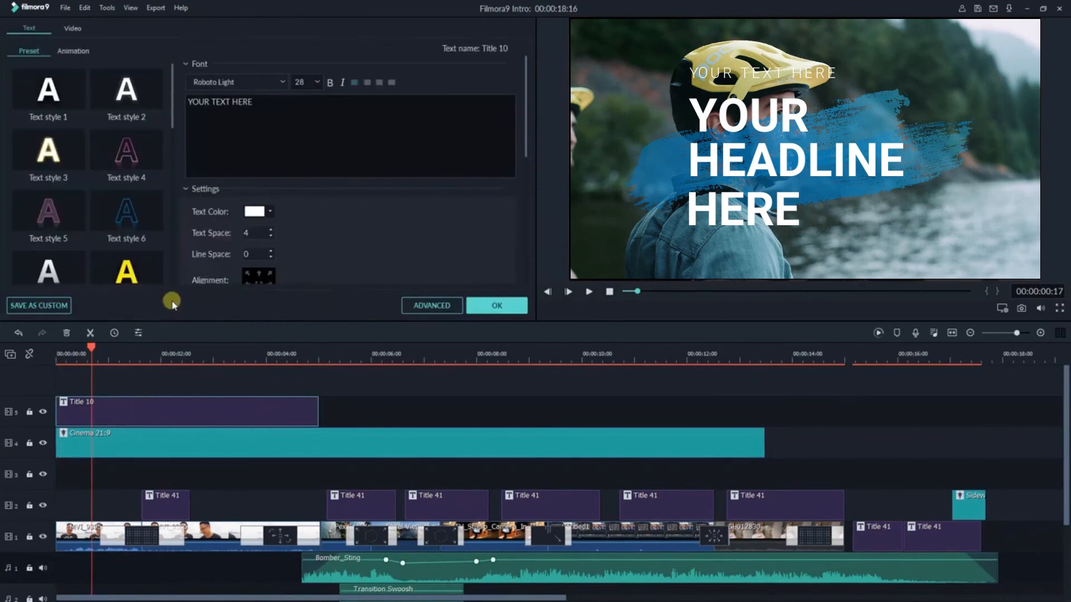
{"action": "left_click", "coordinate": [256, 102]}
{"action": "left_click_drag", "start_coordinate": [255, 102], "coordinate": [178, 101]}
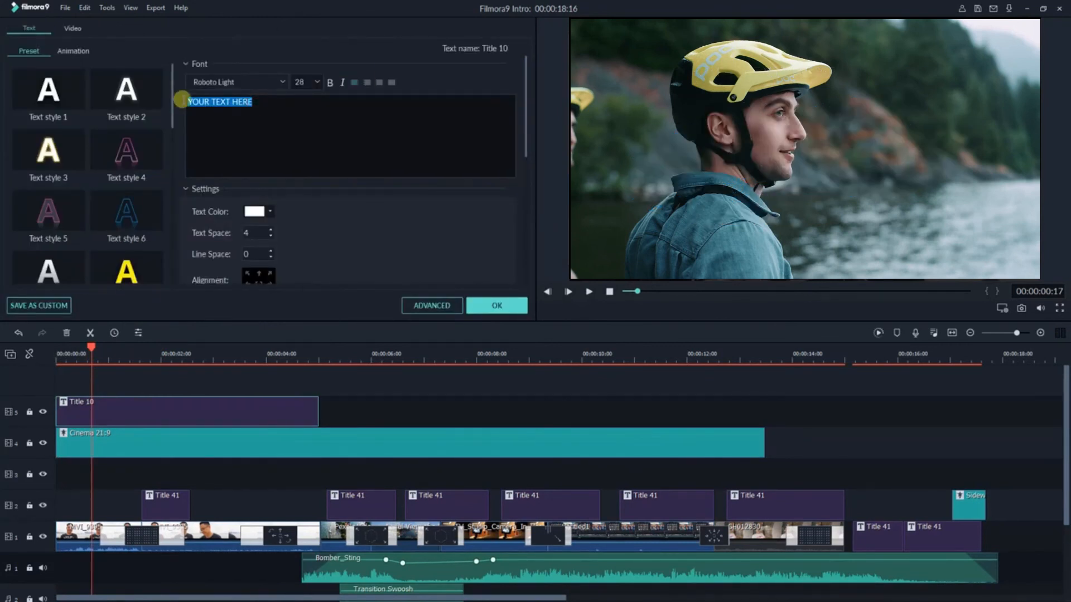
{"action": "key", "text": "BackSpace"}
{"action": "type", "text": "FILMORA 9lmora"}
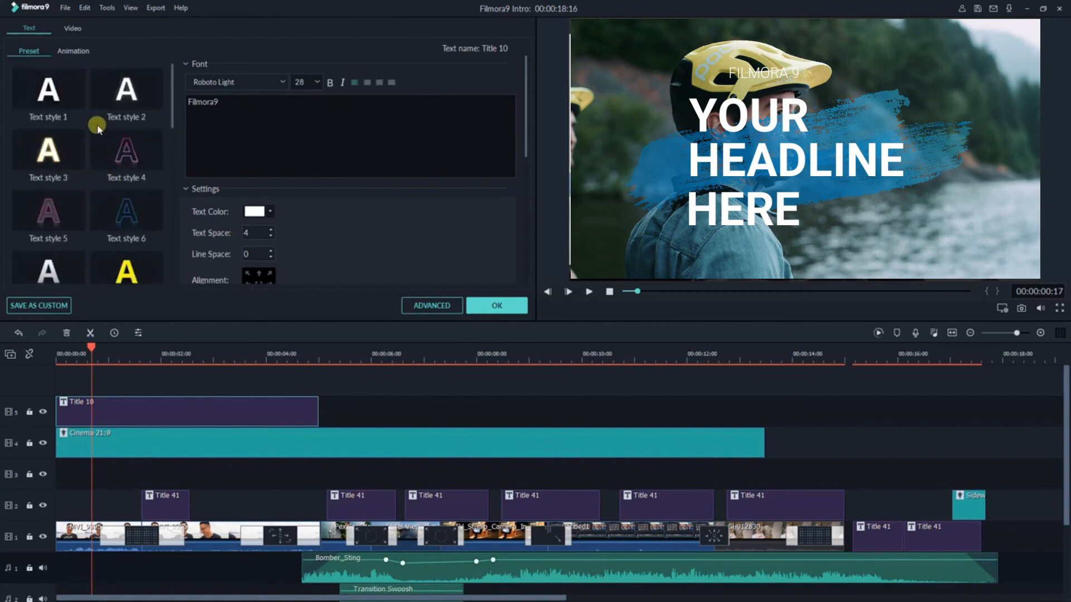
{"action": "scroll", "coordinate": [88, 149], "scroll_direction": "down", "scroll_amount": 3}
{"action": "left_click", "coordinate": [144, 101]}
{"action": "left_click", "coordinate": [211, 404]}
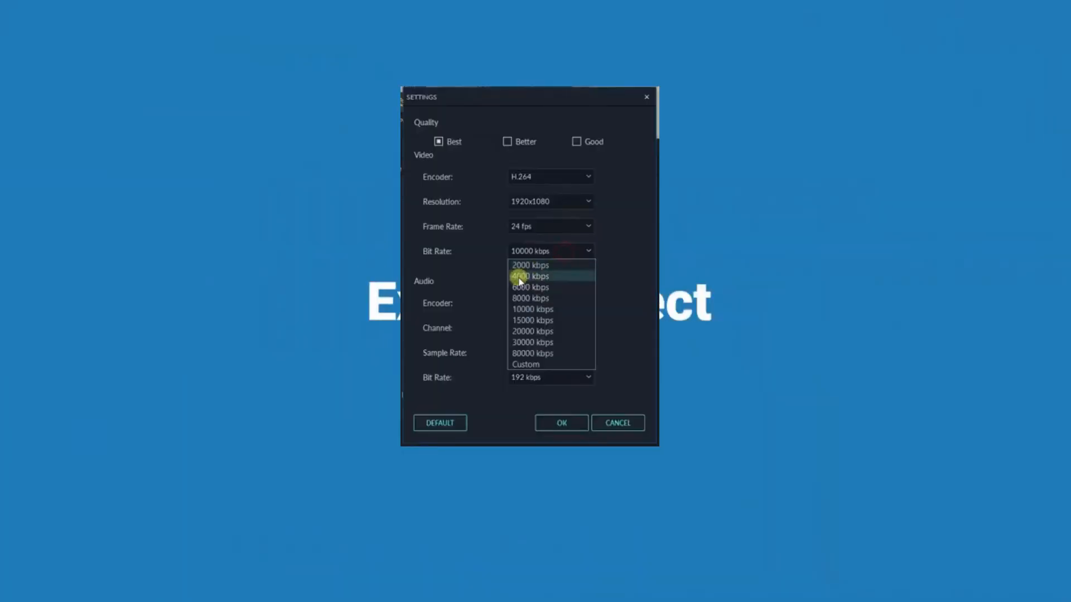
Step: Set the video bit rate in the export settings to 15000 kbps
{"action": "left_click", "coordinate": [528, 322]}
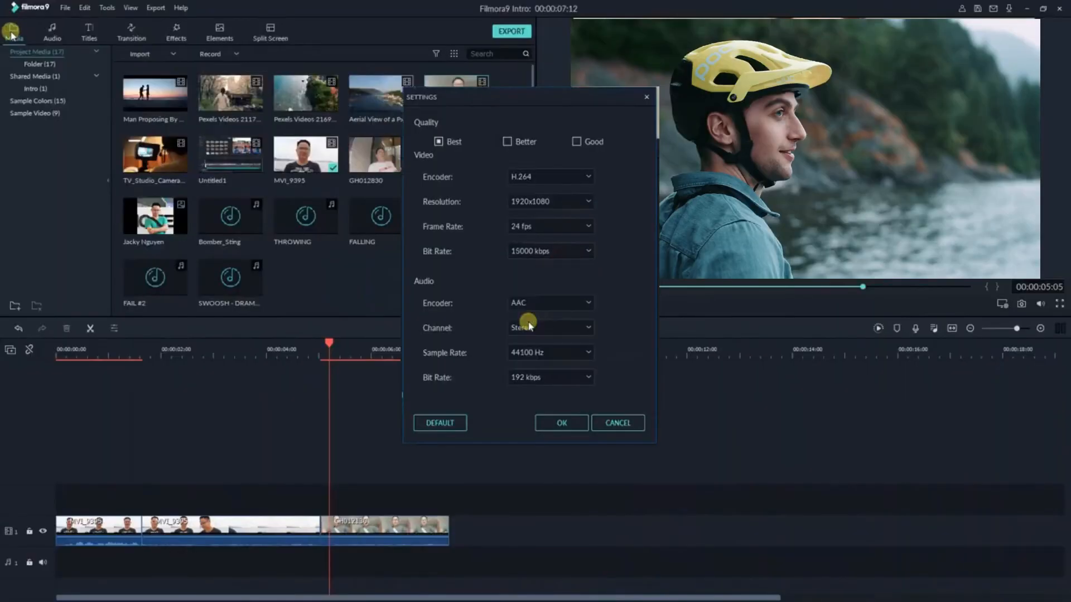
{"action": "left_click", "coordinate": [562, 422]}
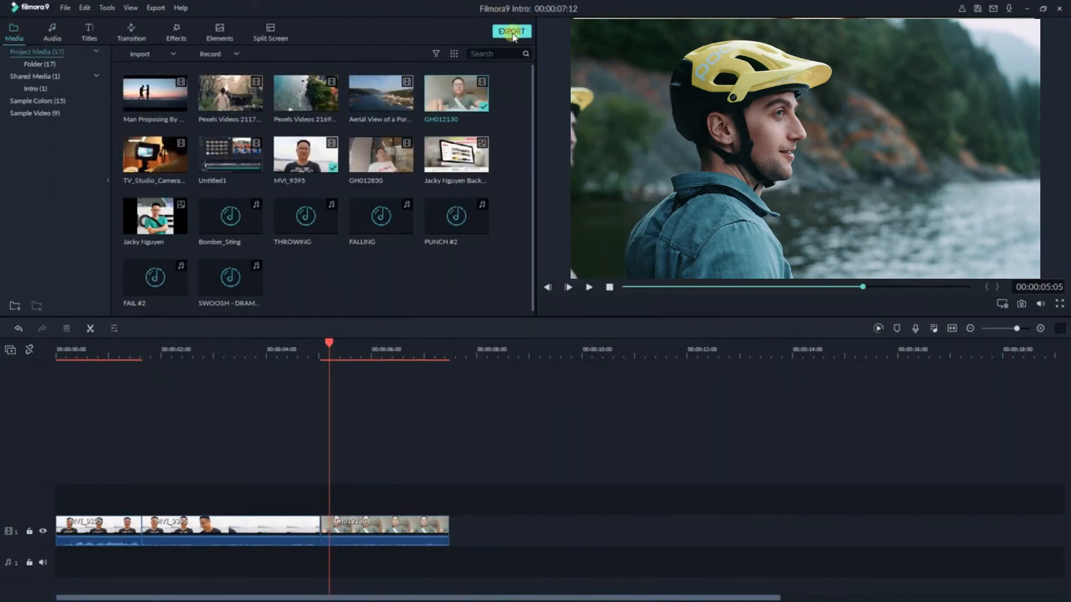
Step: Open the export window and review the Device, YouTube, Vimeo and DVD options before returning to local export
{"action": "left_click", "coordinate": [511, 32]}
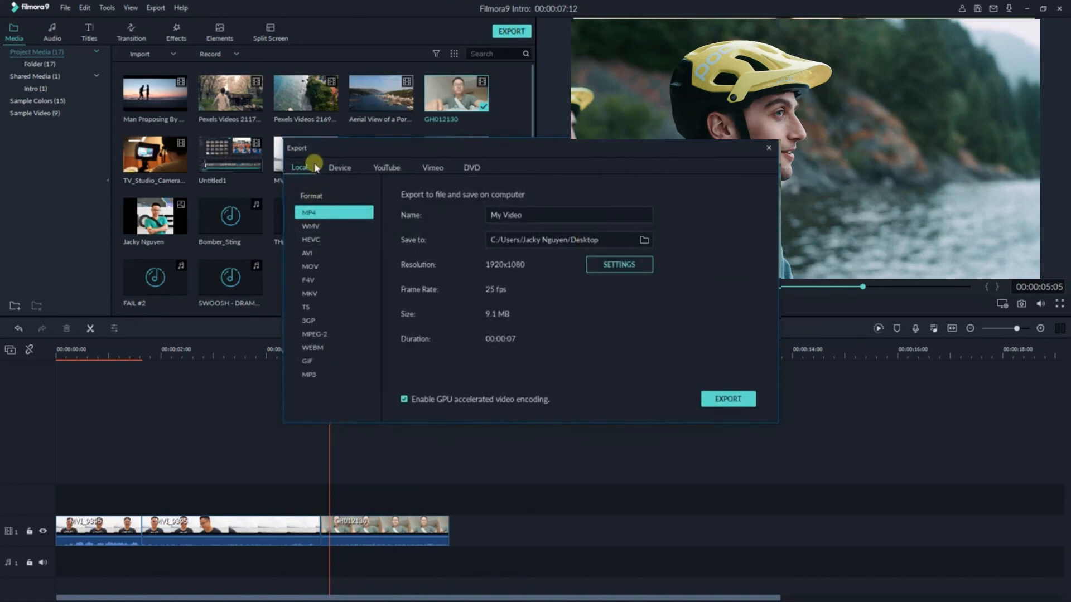
{"action": "left_click", "coordinate": [337, 168]}
{"action": "left_click", "coordinate": [385, 167]}
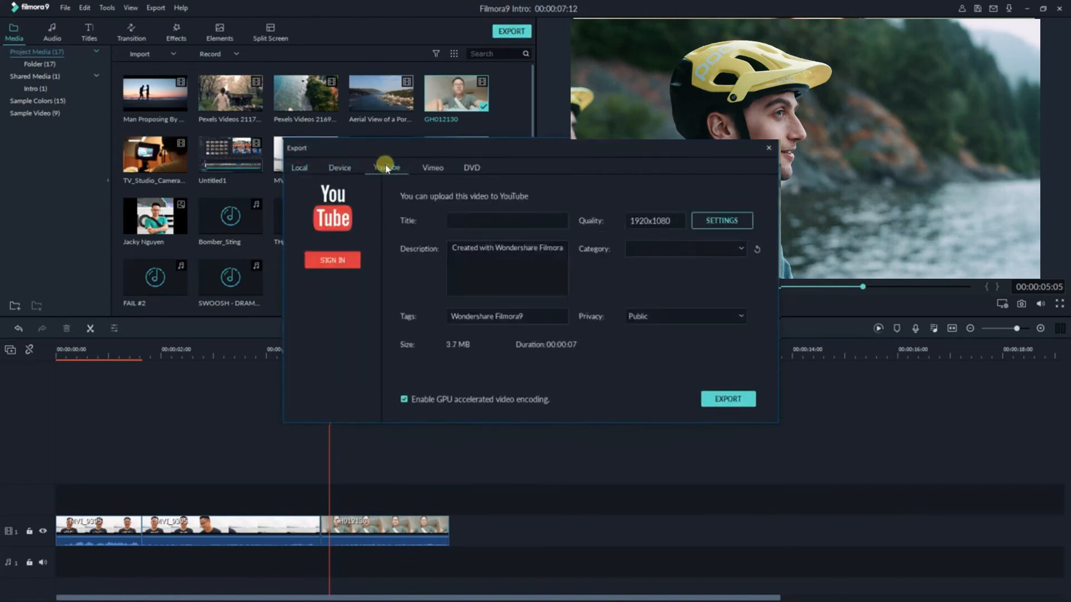
{"action": "left_click", "coordinate": [427, 168]}
{"action": "left_click", "coordinate": [471, 167]}
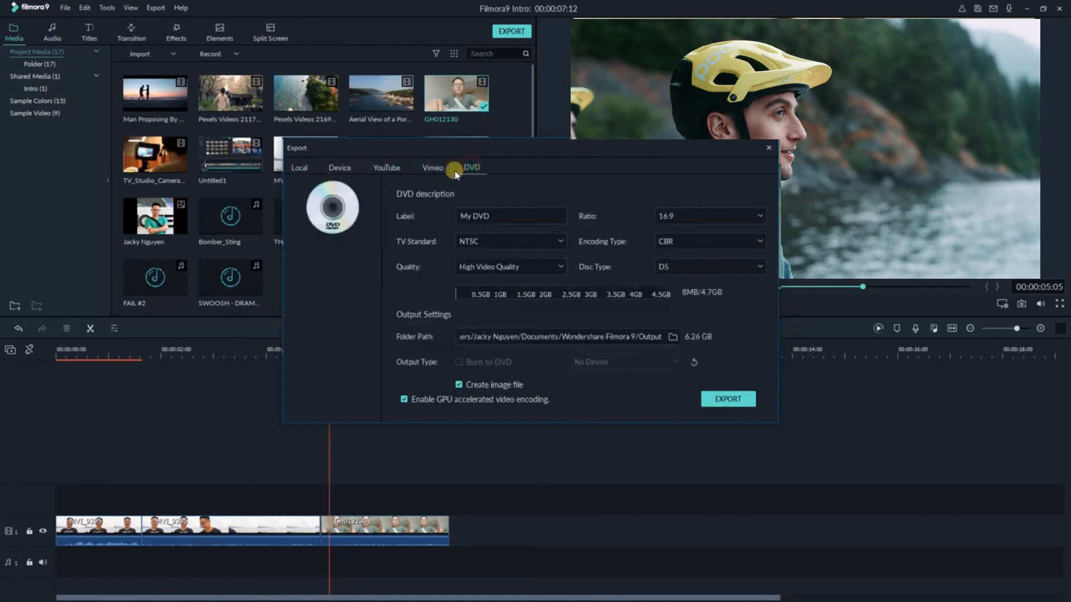
{"action": "left_click", "coordinate": [300, 168]}
Step: Configure the local MP4 export with a 24 fps frame rate and a 15000 kbps video bit rate
{"action": "left_click", "coordinate": [552, 252]}
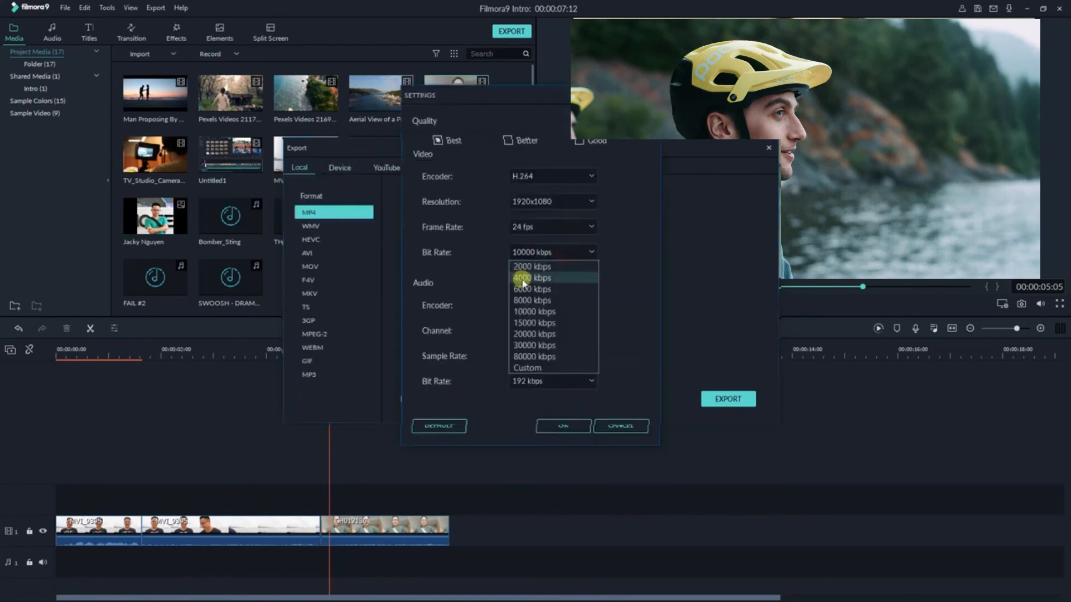
{"action": "left_click", "coordinate": [527, 322]}
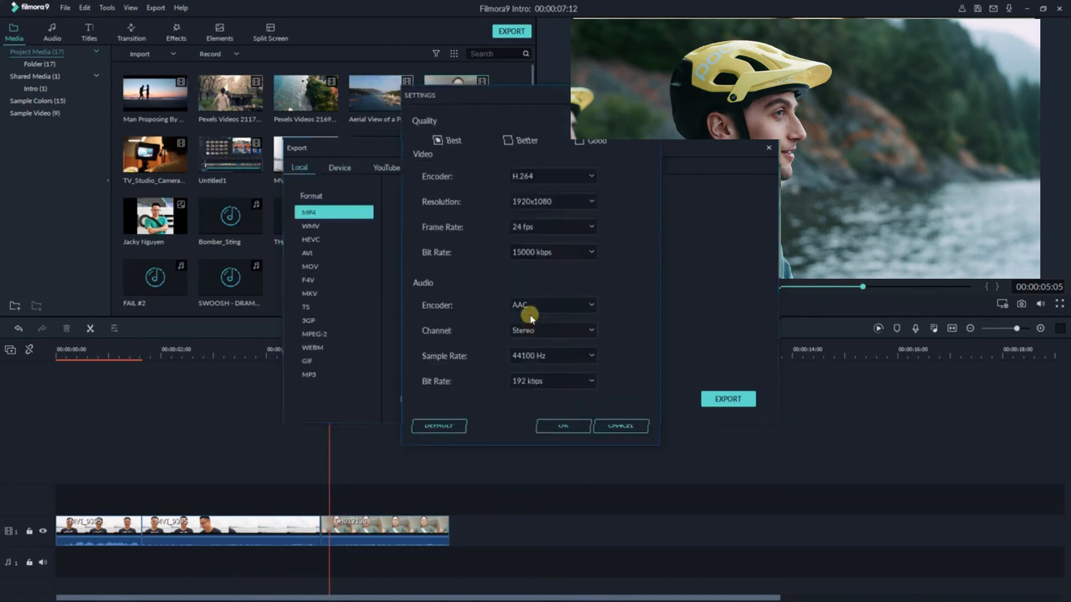
{"action": "left_click", "coordinate": [555, 428]}
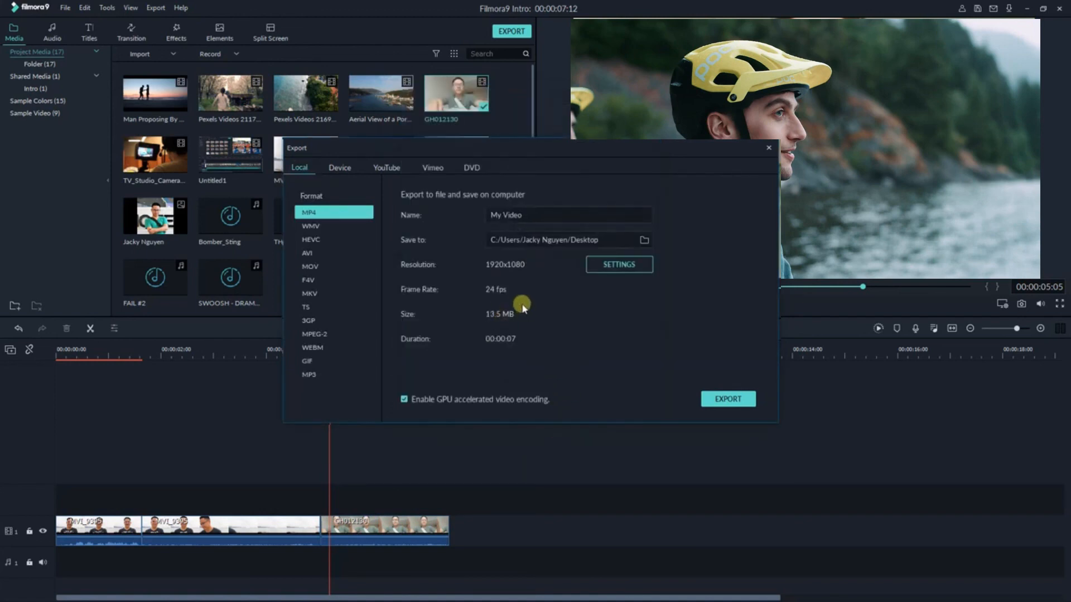